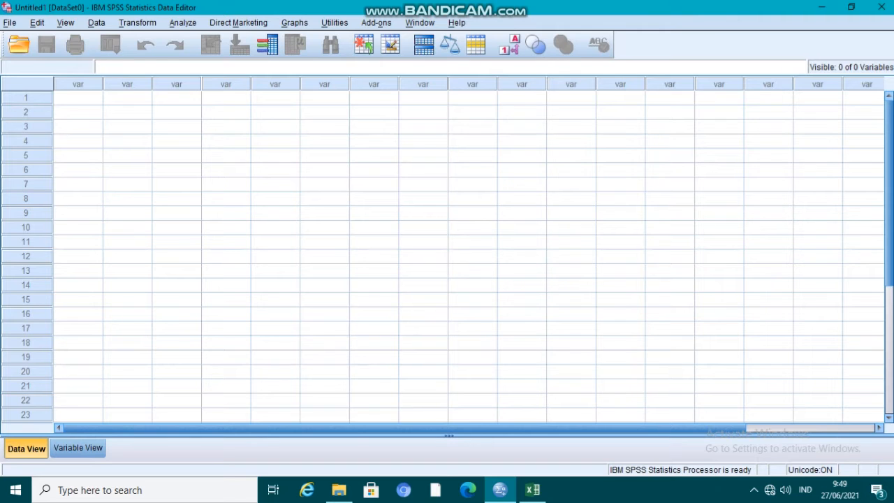
Open the Variable View and go through its variable attribute columns from Name to Role
{"action": "left_click", "coordinate": [77, 447]}
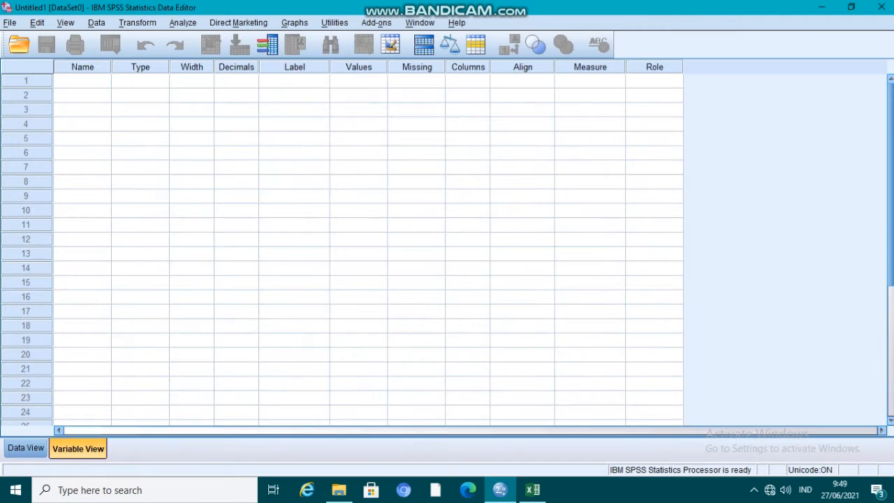
{"action": "left_click", "coordinate": [82, 67]}
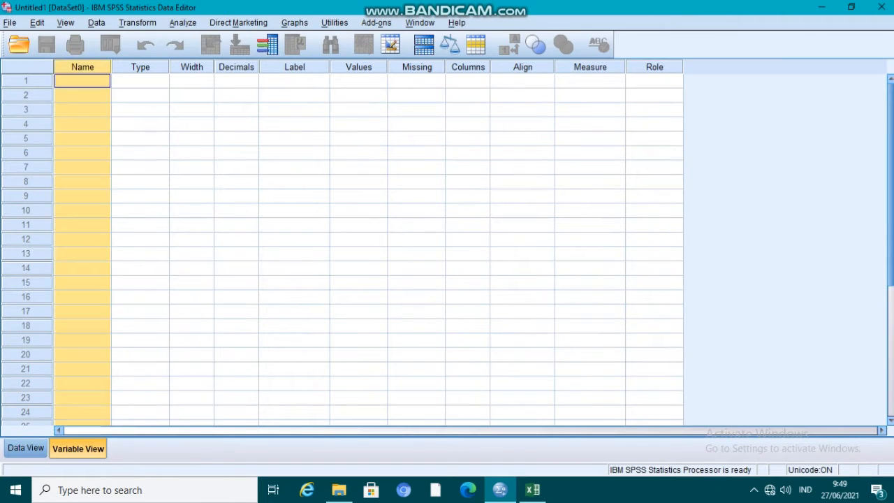
{"action": "left_click", "coordinate": [141, 67]}
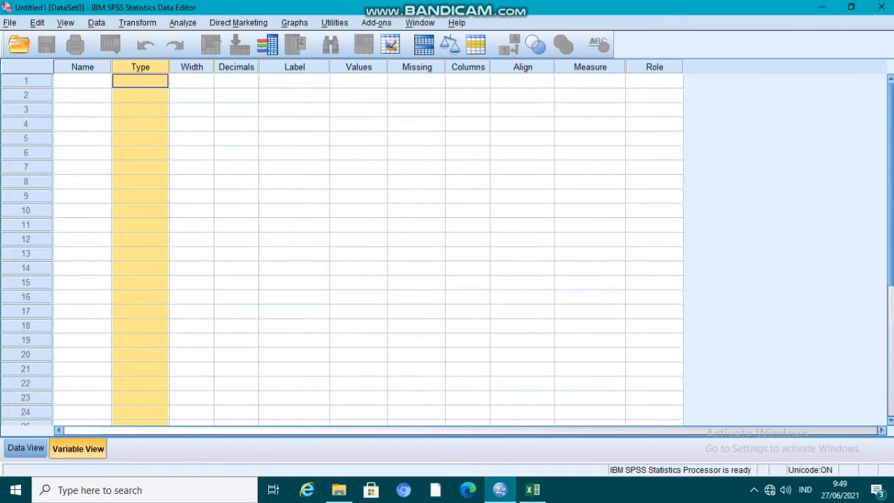
{"action": "left_click", "coordinate": [192, 67]}
{"action": "left_click", "coordinate": [236, 67]}
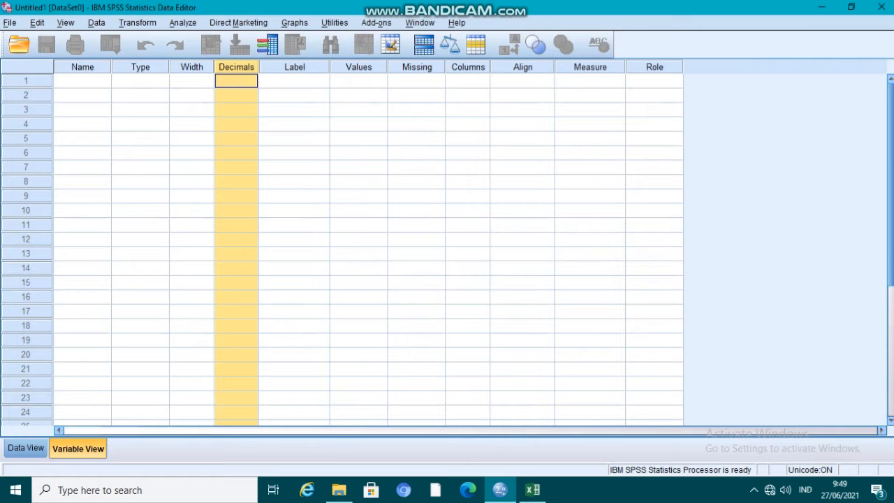
{"action": "left_click", "coordinate": [294, 67]}
{"action": "left_click", "coordinate": [359, 68]}
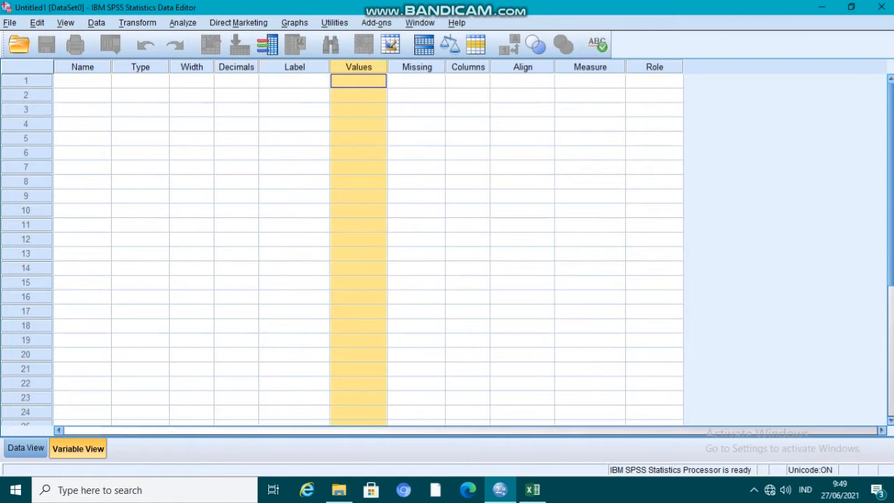
{"action": "left_click", "coordinate": [418, 67]}
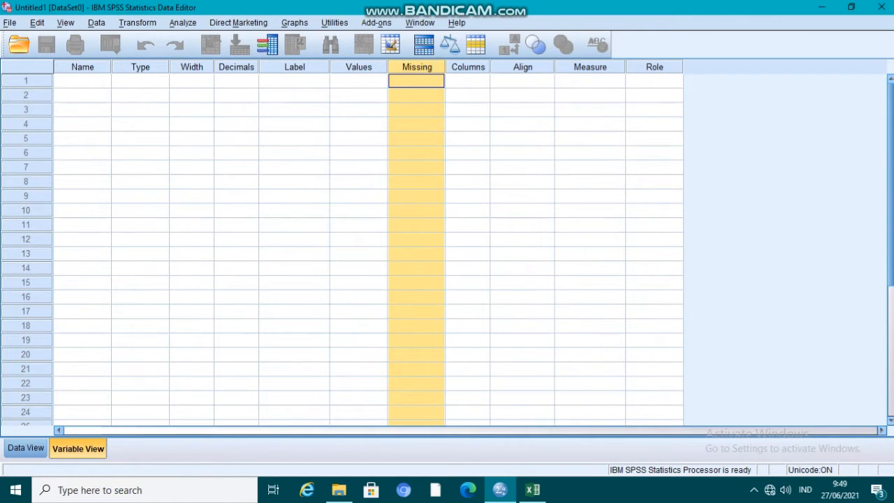
{"action": "left_click", "coordinate": [468, 67]}
{"action": "left_click", "coordinate": [523, 67]}
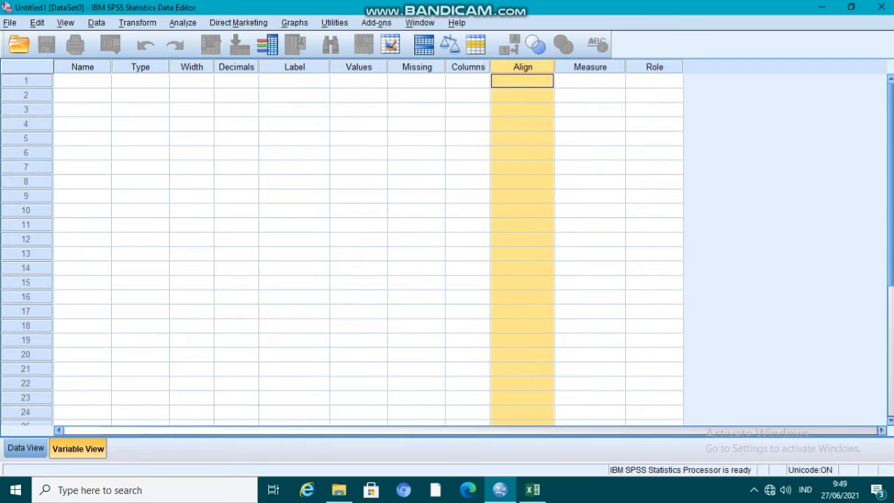
{"action": "left_click", "coordinate": [591, 67]}
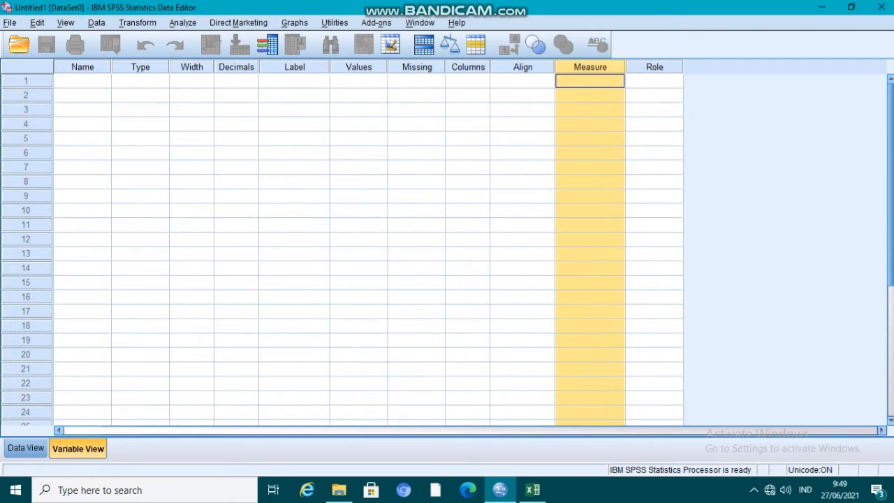
{"action": "left_click", "coordinate": [655, 67]}
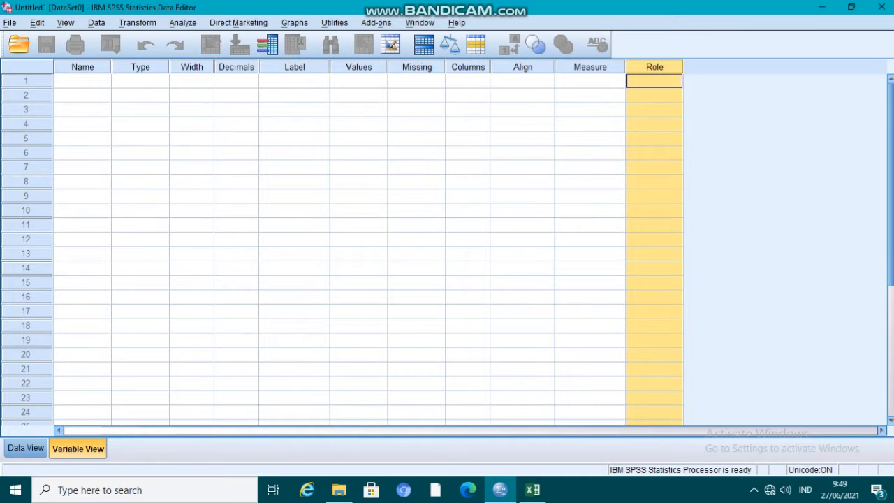
Define two variables named KP and DT in the first two rows
{"action": "left_click", "coordinate": [82, 67]}
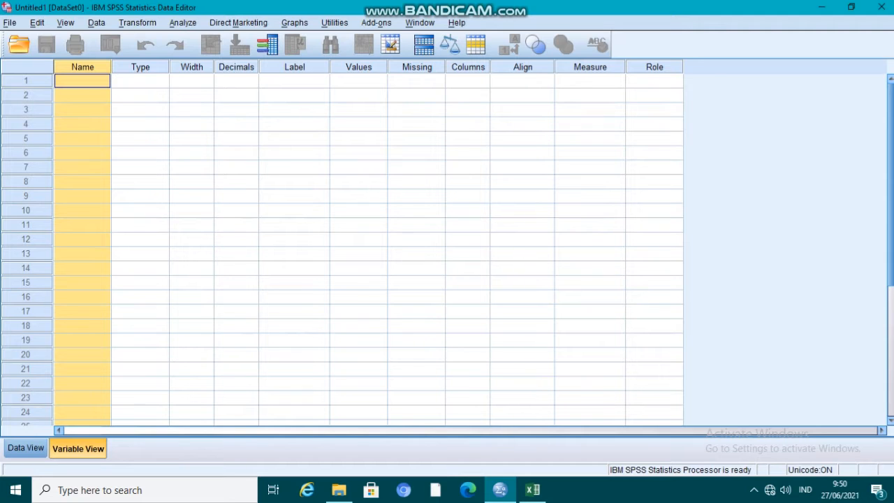
{"action": "type", "text": "KP"}
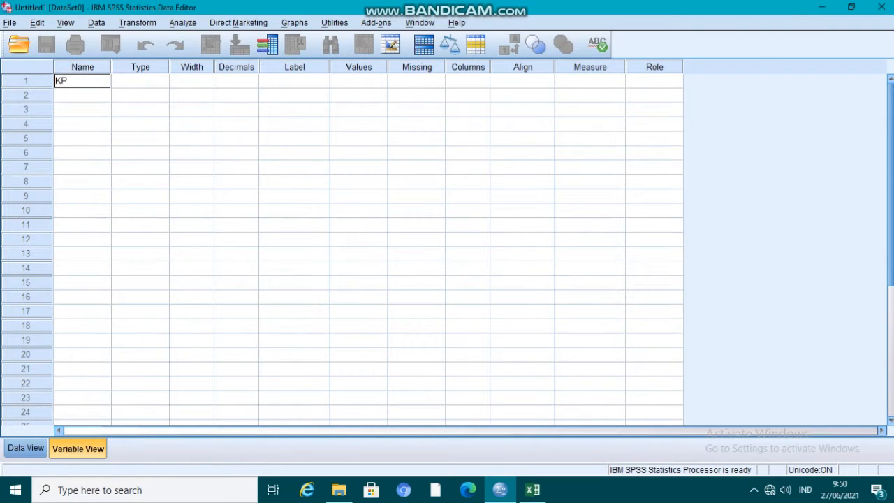
{"action": "key", "text": "Return"}
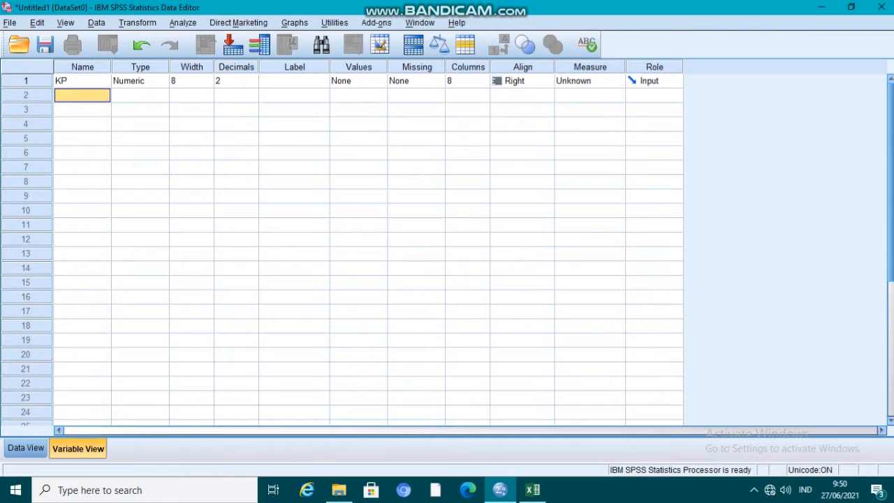
{"action": "type", "text": "D"}
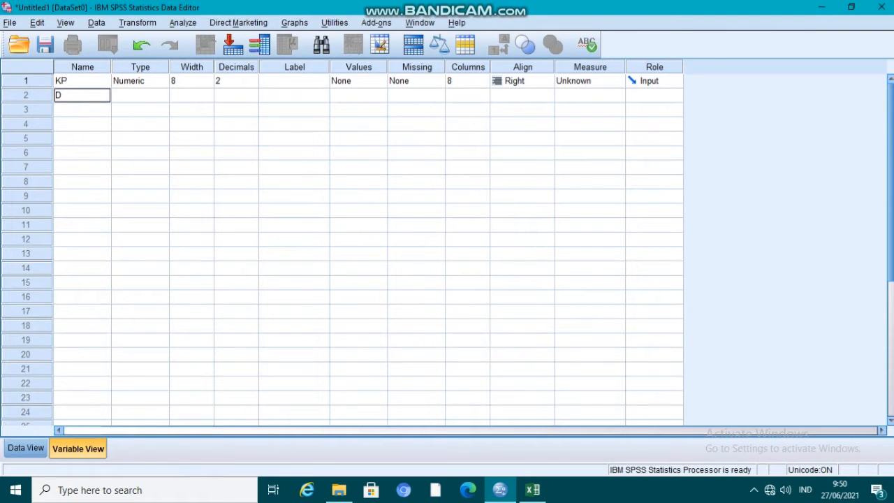
{"action": "type", "text": "T"}
{"action": "key", "text": "Return"}
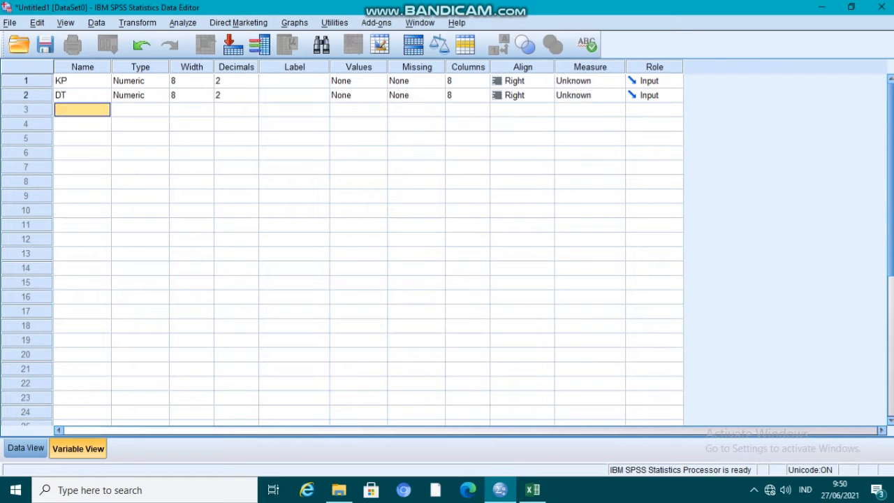
Change the KP variable's type to String with a length of 20 characters
{"action": "left_click", "coordinate": [140, 81]}
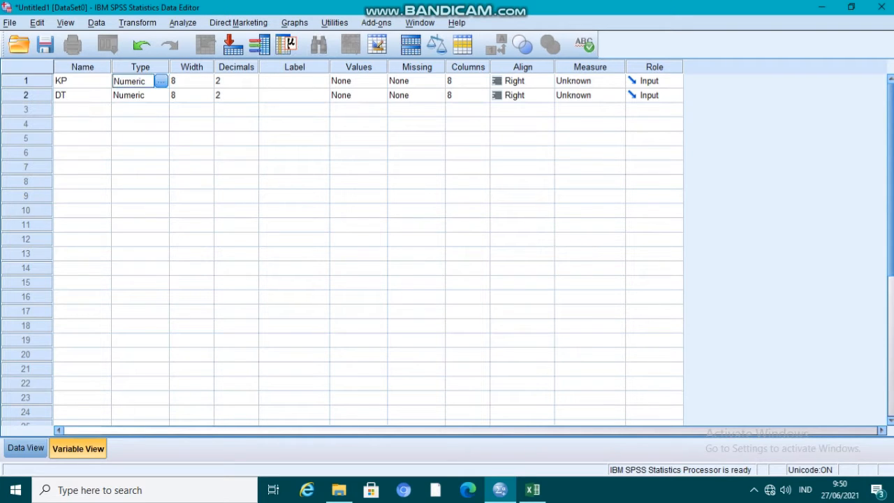
{"action": "left_click", "coordinate": [162, 81]}
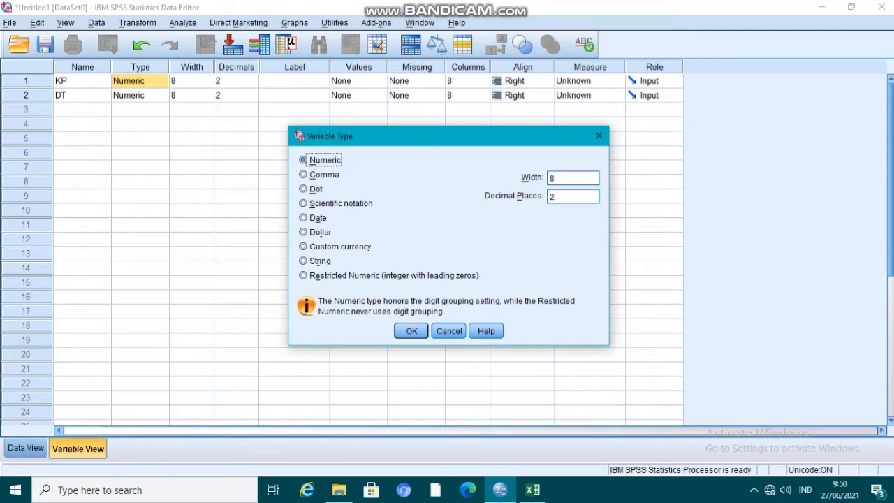
{"action": "key", "text": "Down"}
{"action": "key", "text": "Down"}
{"action": "key", "text": "Down"}
{"action": "key", "text": "Down"}
{"action": "key", "text": "Down"}
{"action": "key", "text": "Down"}
{"action": "key", "text": "Down"}
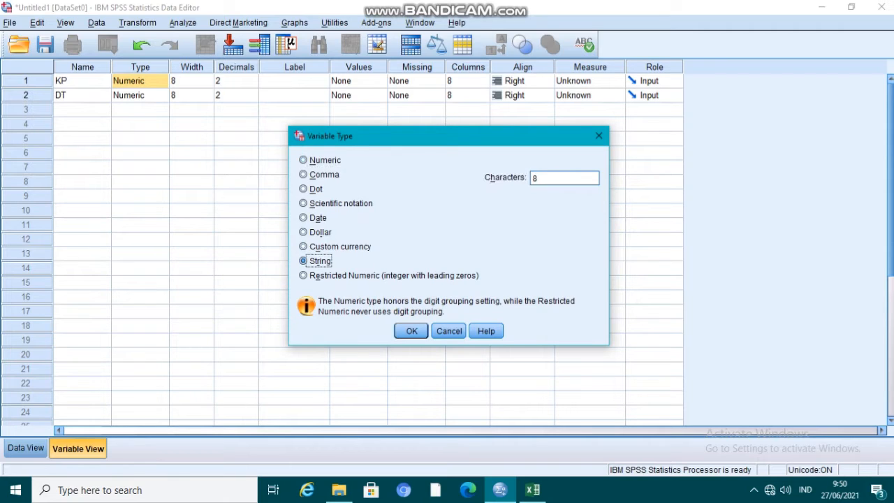
{"action": "key", "text": "Tab"}
{"action": "key", "text": "BackSpace"}
{"action": "type", "text": "20"}
{"action": "key", "text": "Return"}
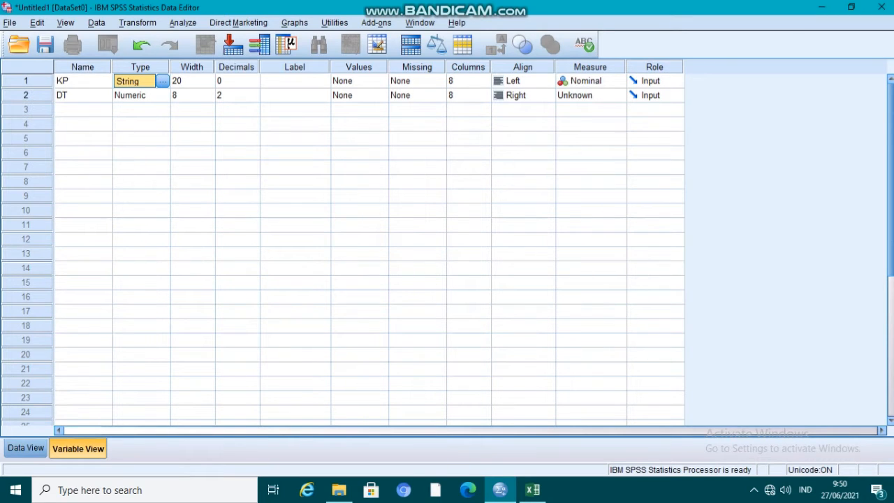
Label the KP variable KABUPATEN and the DT variable DATA
{"action": "left_click", "coordinate": [295, 81]}
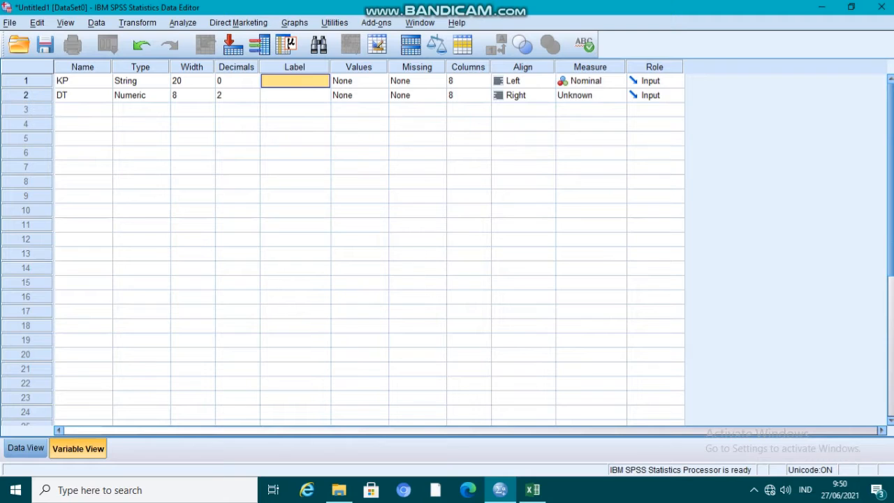
{"action": "type", "text": "k"}
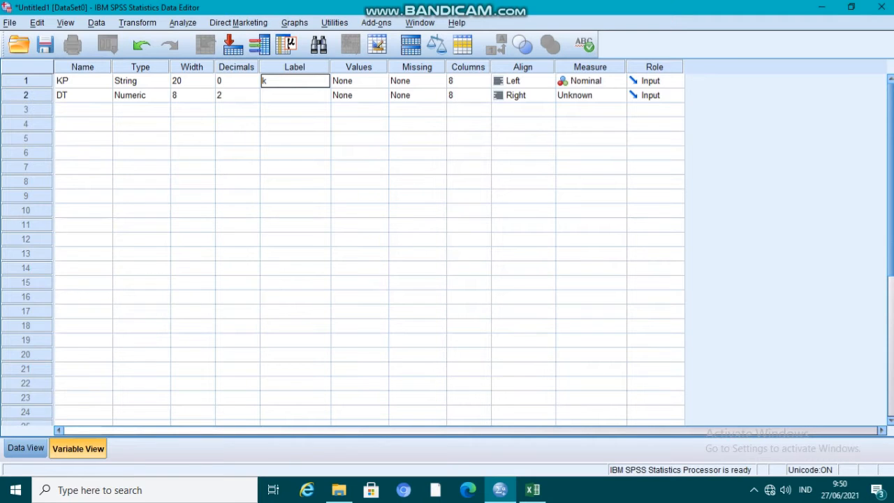
{"action": "key", "text": "BackSpace"}
{"action": "type", "text": "KABUPATEN"}
{"action": "key", "text": "Return"}
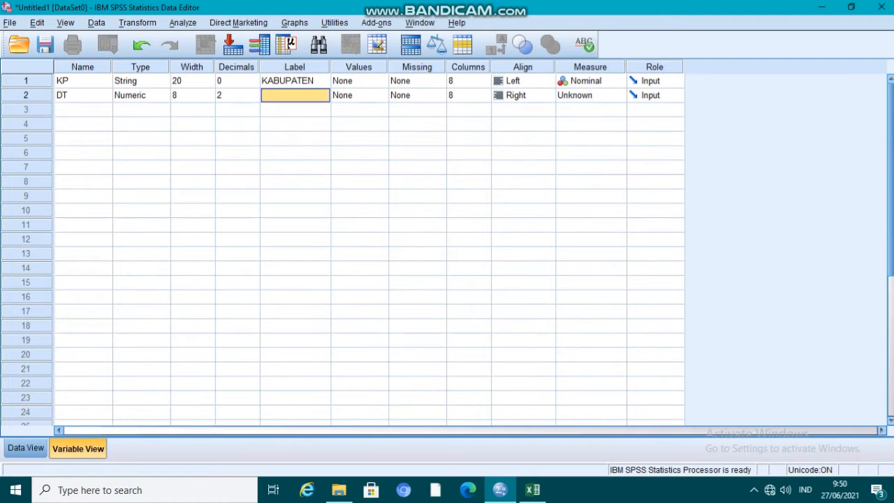
{"action": "type", "text": "DATA"}
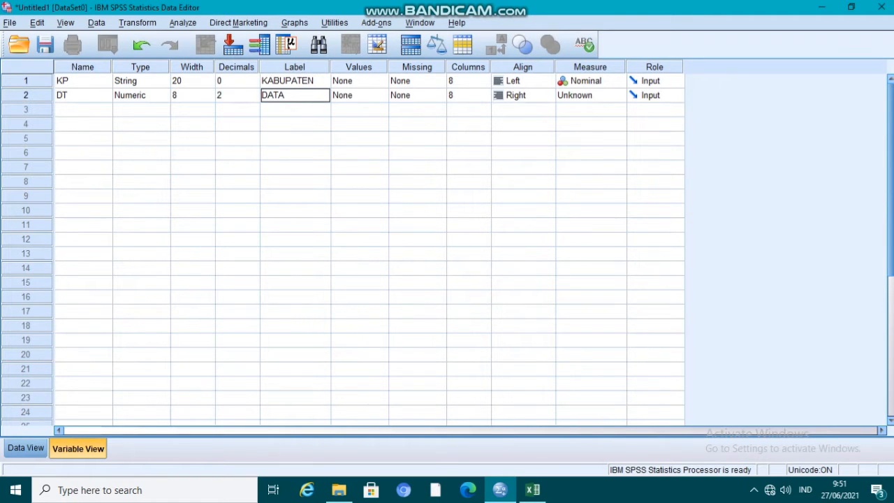
Set the alignment of both variables to Center and the measurement level of DT to Scale
{"action": "left_click", "coordinate": [547, 81]}
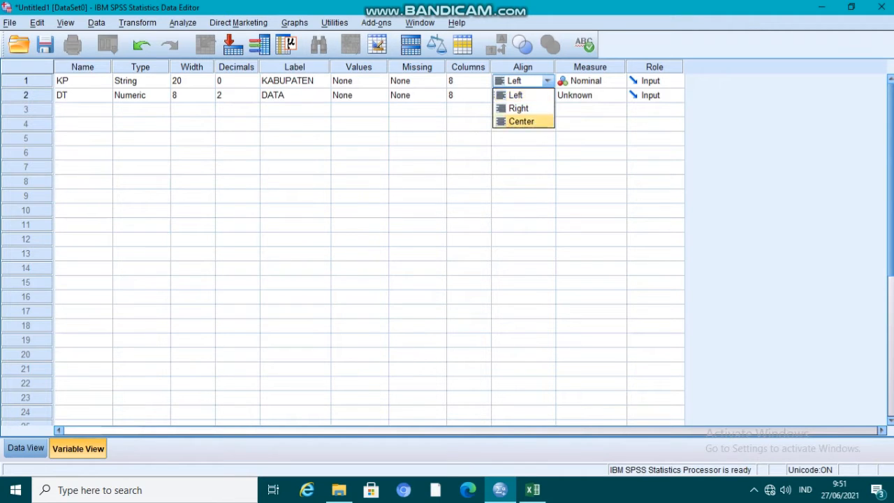
{"action": "left_click", "coordinate": [521, 120]}
{"action": "left_click", "coordinate": [525, 95]}
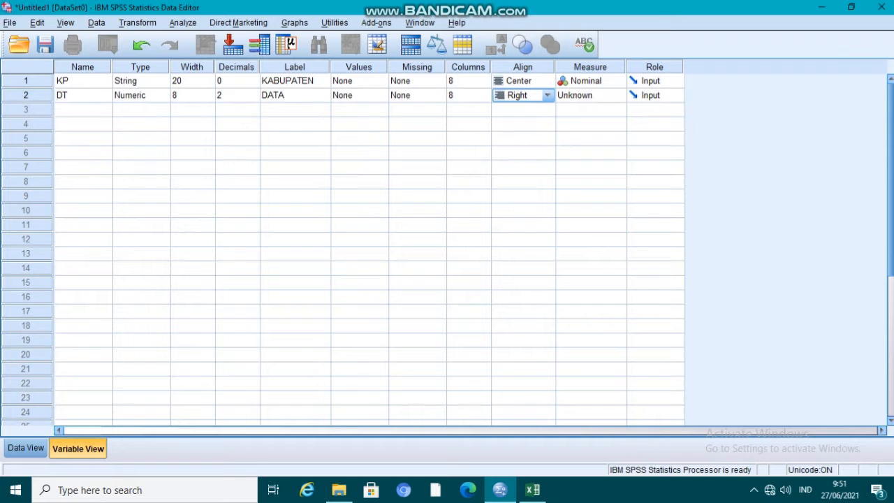
{"action": "left_click", "coordinate": [548, 96]}
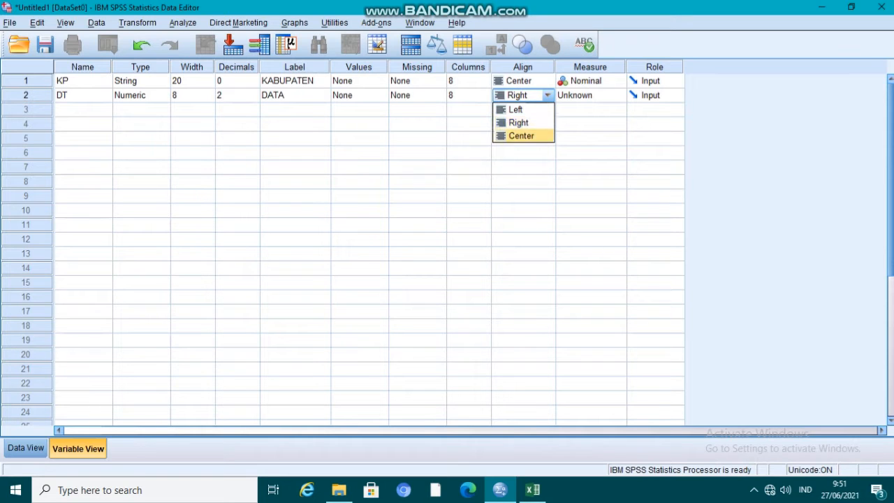
{"action": "left_click", "coordinate": [521, 135]}
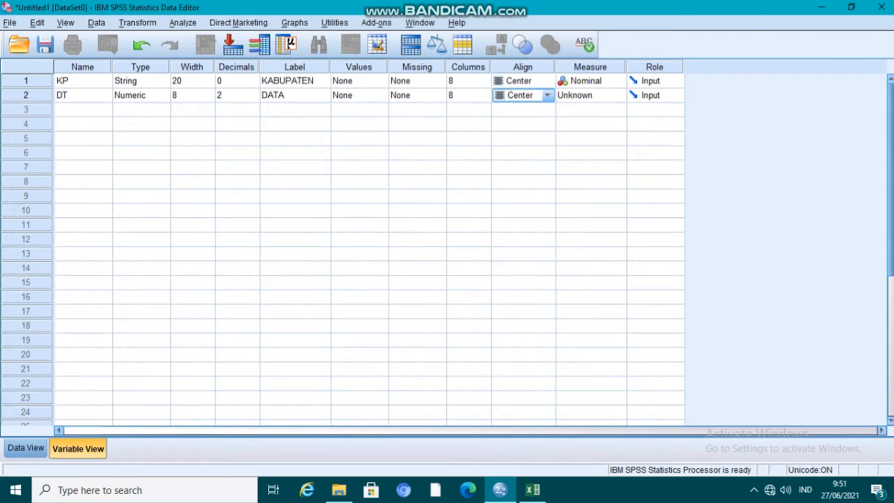
{"action": "left_click", "coordinate": [618, 96]}
{"action": "left_click", "coordinate": [585, 110]}
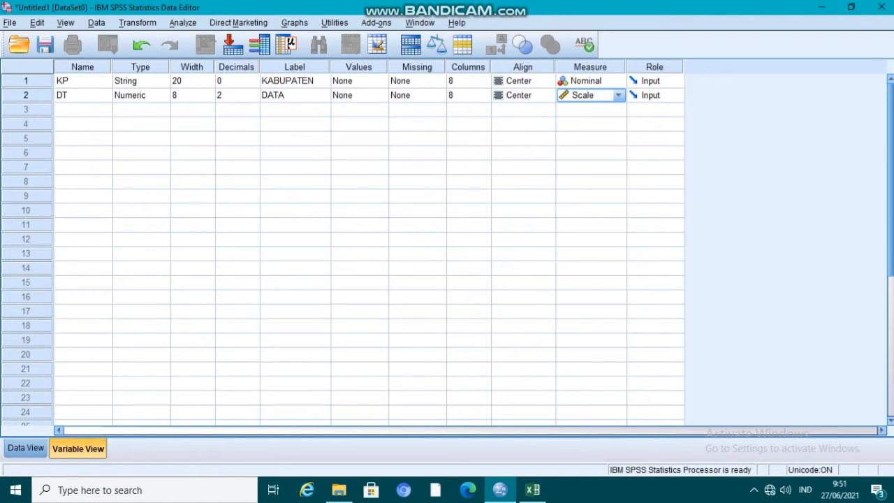
Switch to the Data View and check the empty KP and DT columns
{"action": "left_click", "coordinate": [26, 448]}
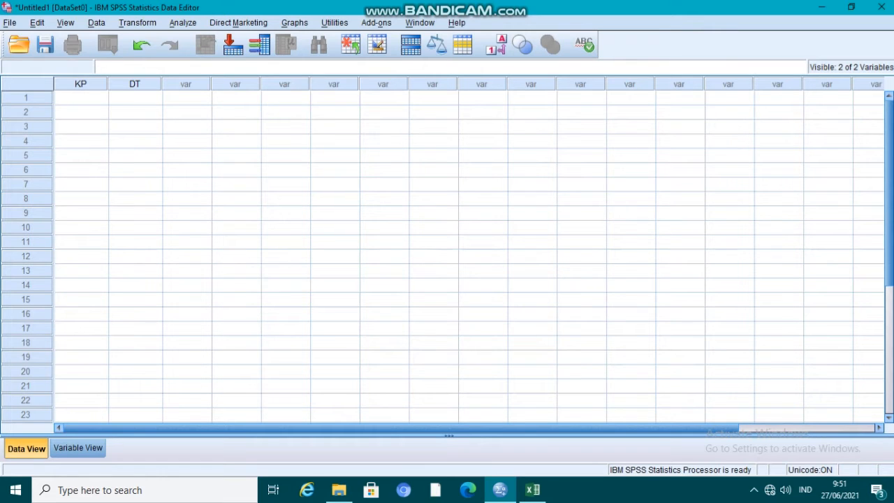
{"action": "left_click", "coordinate": [80, 84]}
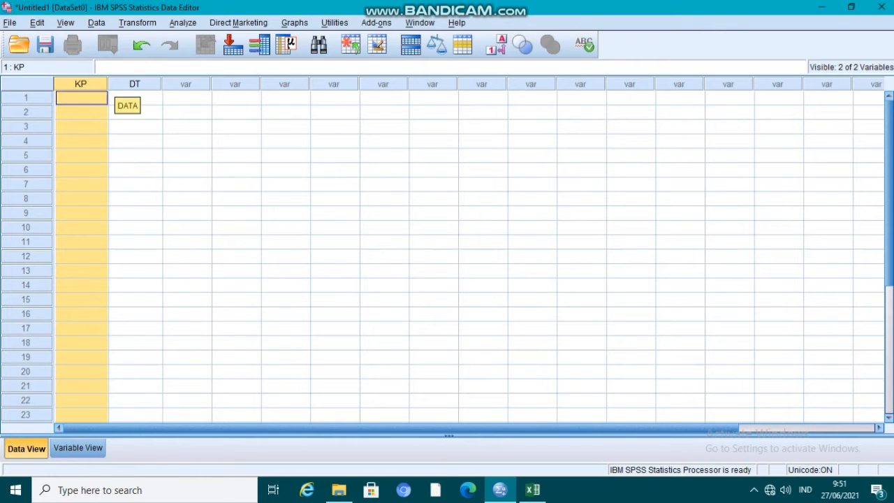
{"action": "left_click", "coordinate": [119, 84]}
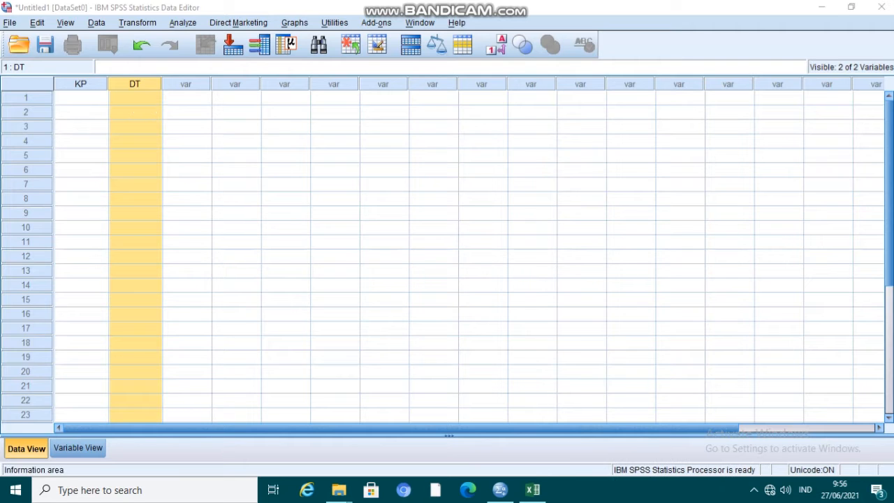
Switch to the Excel workbook and look over the rows of the KABUPATEN and DATA columns
{"action": "left_click", "coordinate": [533, 490]}
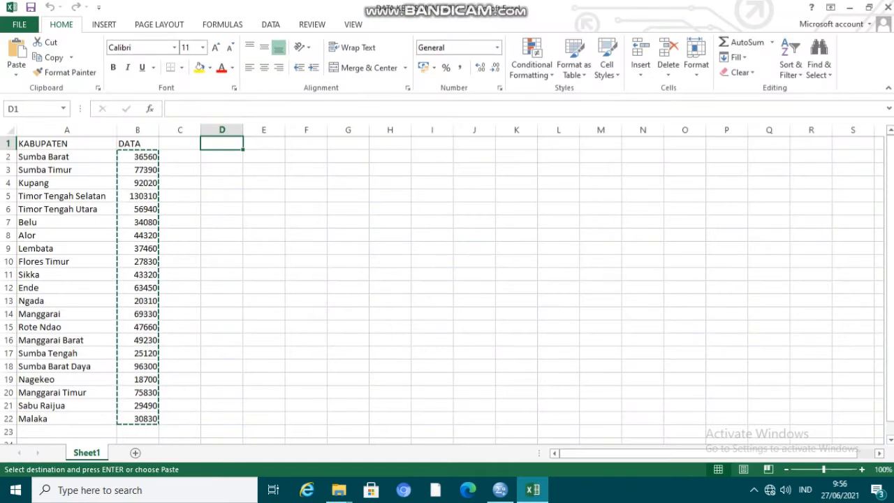
{"action": "key", "text": "Down"}
{"action": "key", "text": "Down"}
{"action": "key", "text": "Down"}
{"action": "key", "text": "Down"}
{"action": "key", "text": "Down"}
{"action": "key", "text": "Down"}
{"action": "key", "text": "Down"}
{"action": "key", "text": "Down"}
{"action": "key", "text": "Down"}
{"action": "key", "text": "Down"}
{"action": "key", "text": "Down"}
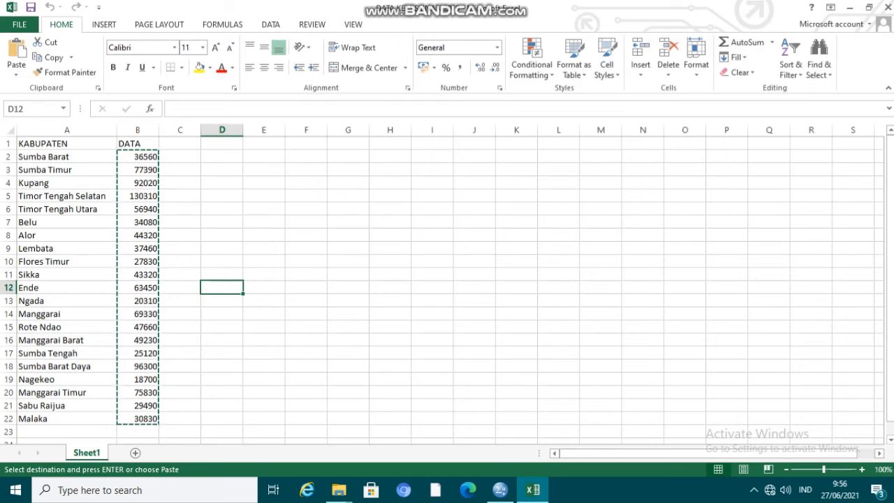
Copy the KABUPATEN names and DATA values in cells A2:B22, without the header row
{"action": "left_click", "coordinate": [67, 157]}
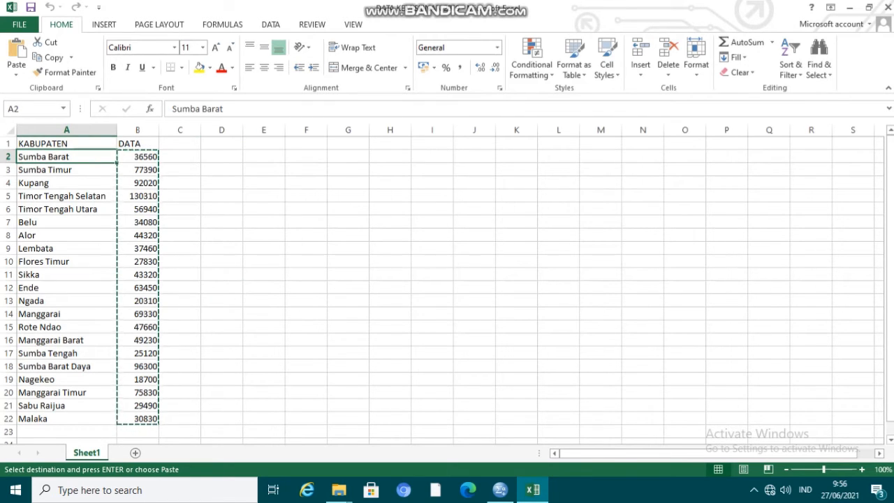
{"action": "key", "text": "shift+Down"}
{"action": "key", "text": "shift+Down"}
{"action": "key", "text": "shift+Down"}
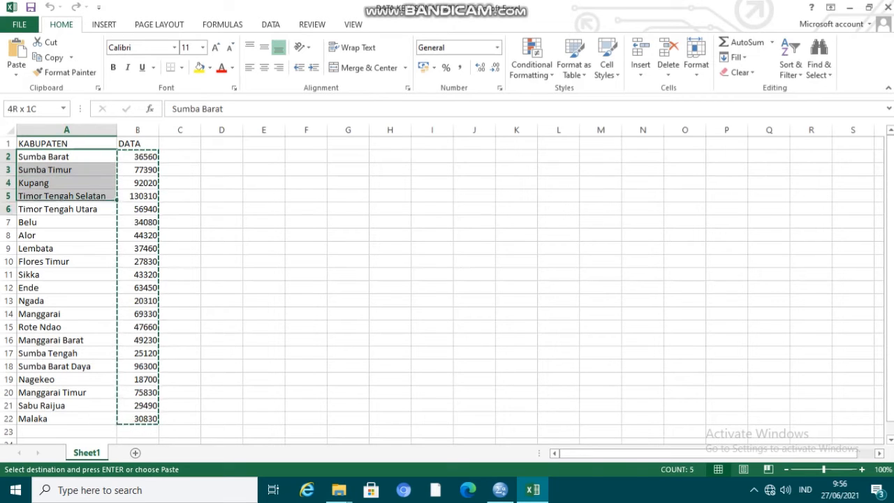
{"action": "key", "text": "shift+Right"}
{"action": "key", "text": "shift+Down"}
{"action": "key", "text": "shift+Down"}
{"action": "key", "text": "shift+Down"}
{"action": "key", "text": "shift+Down"}
{"action": "key", "text": "shift+Down"}
{"action": "key", "text": "shift+Down"}
{"action": "key", "text": "shift+Down"}
{"action": "key", "text": "shift+Down"}
{"action": "key", "text": "shift+Down"}
{"action": "key", "text": "shift+Down"}
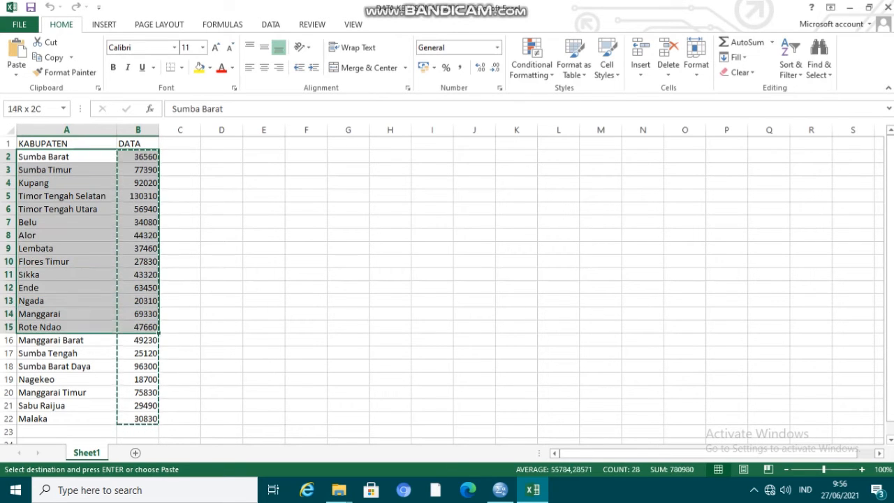
{"action": "key", "text": "shift+Down"}
{"action": "key", "text": "shift+Down"}
{"action": "key", "text": "shift+Down"}
{"action": "key", "text": "shift+Down"}
{"action": "key", "text": "shift+Down"}
{"action": "key", "text": "shift+Down"}
{"action": "key", "text": "shift+Down"}
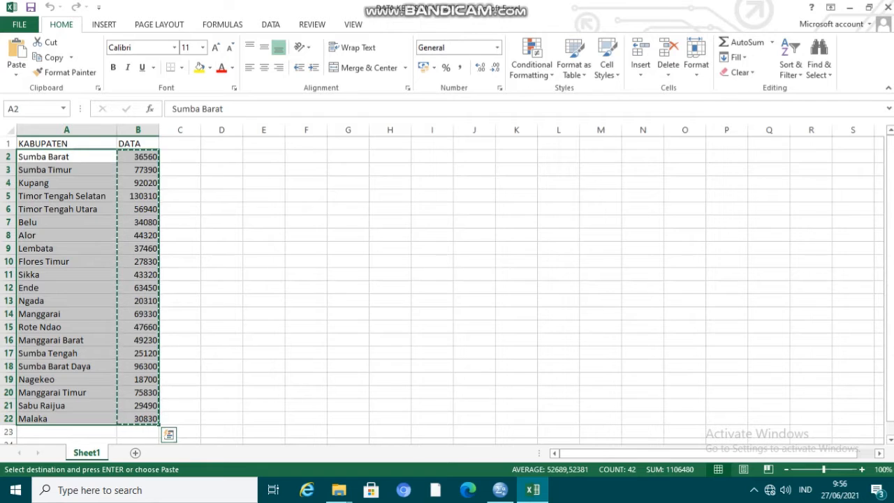
{"action": "key", "text": "shift+F10"}
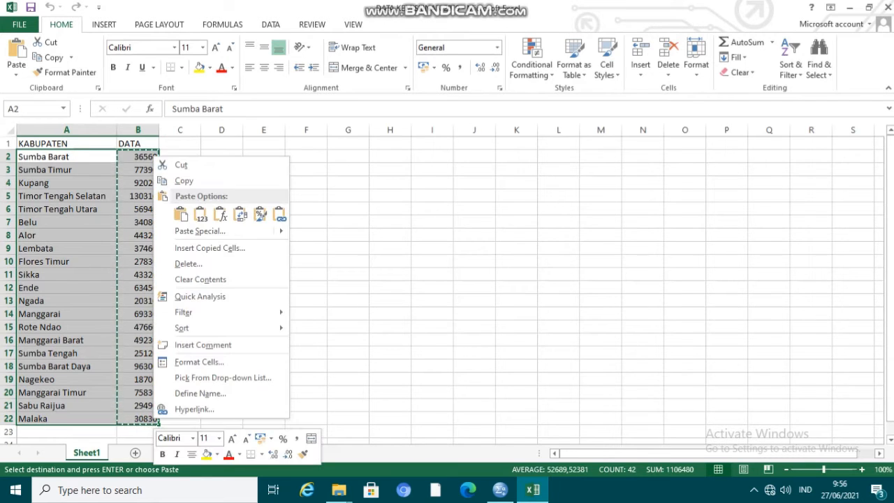
{"action": "key", "text": "Down"}
{"action": "key", "text": "Down"}
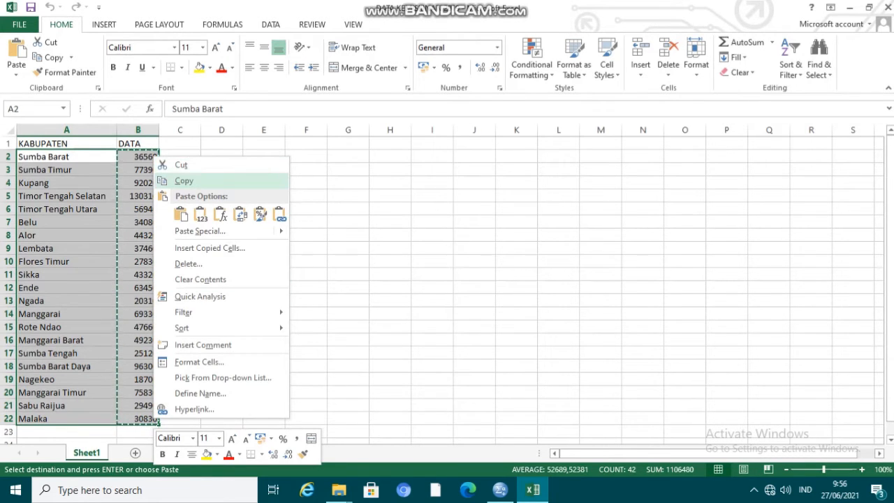
{"action": "key", "text": "Return"}
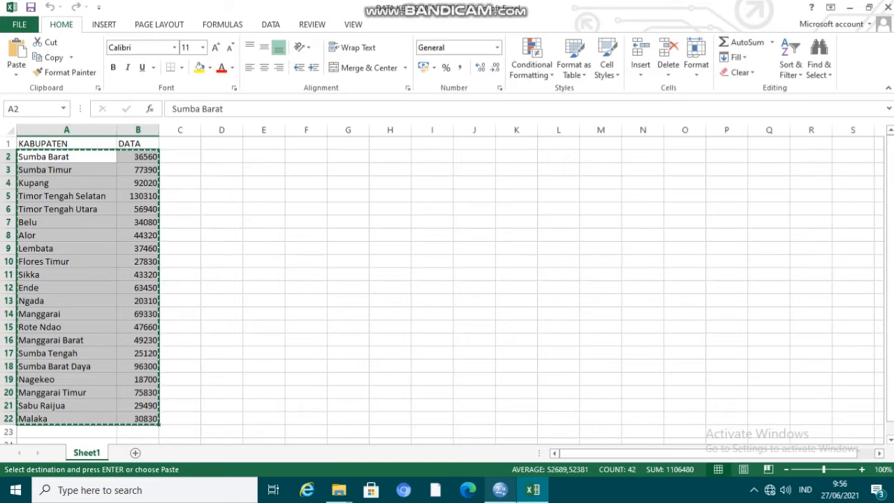
Switch to the SPSS Data Editor and paste the copied regency data starting at row 1 of the KP column
{"action": "key", "text": "alt+Tab"}
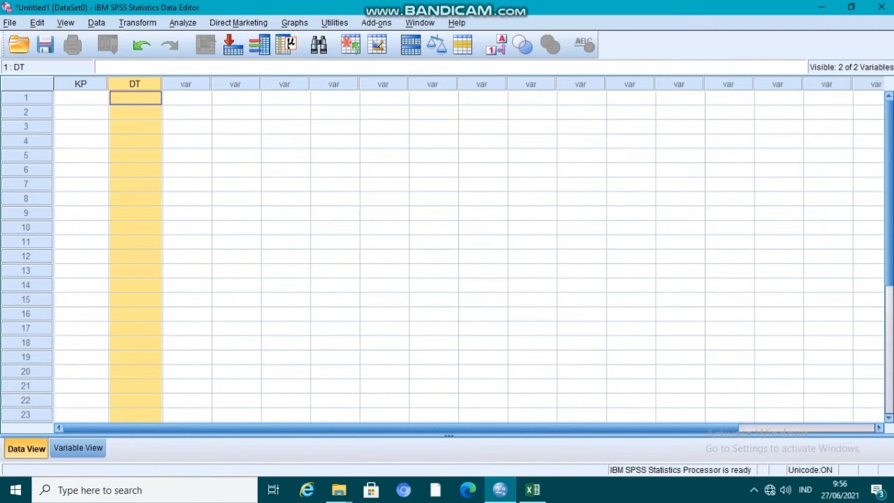
{"action": "left_click", "coordinate": [82, 99]}
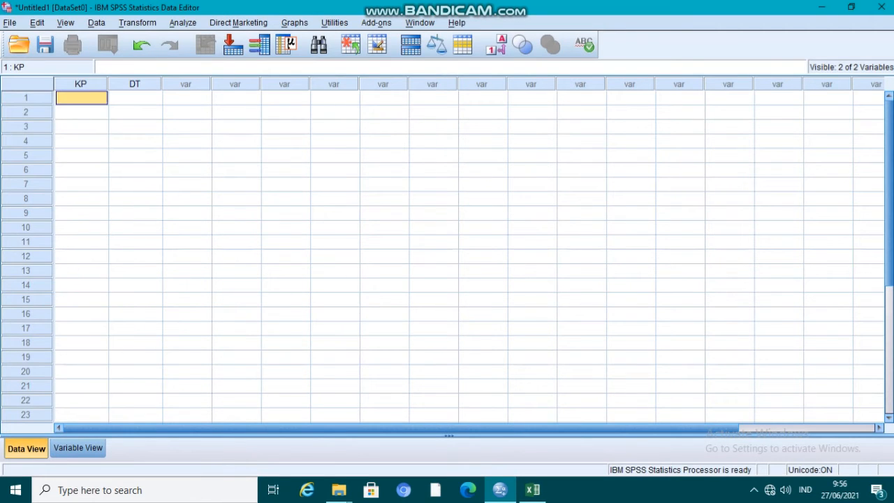
{"action": "right_click", "coordinate": [78, 97]}
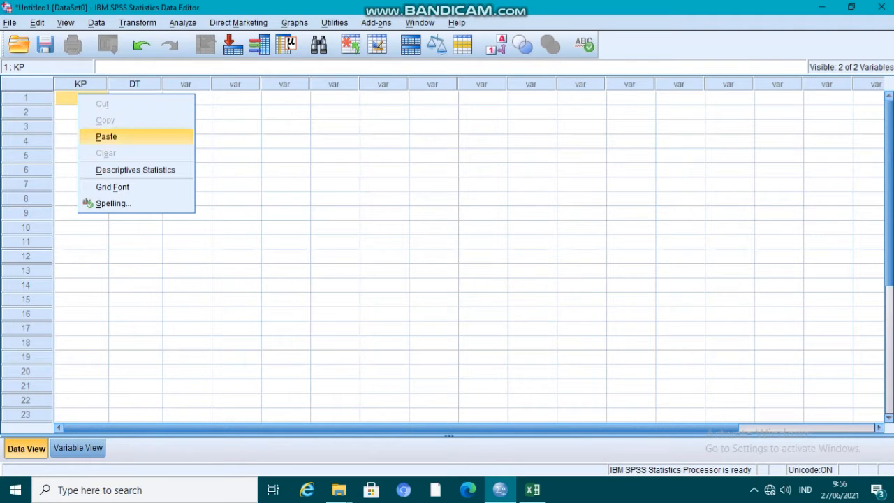
{"action": "left_click", "coordinate": [106, 136]}
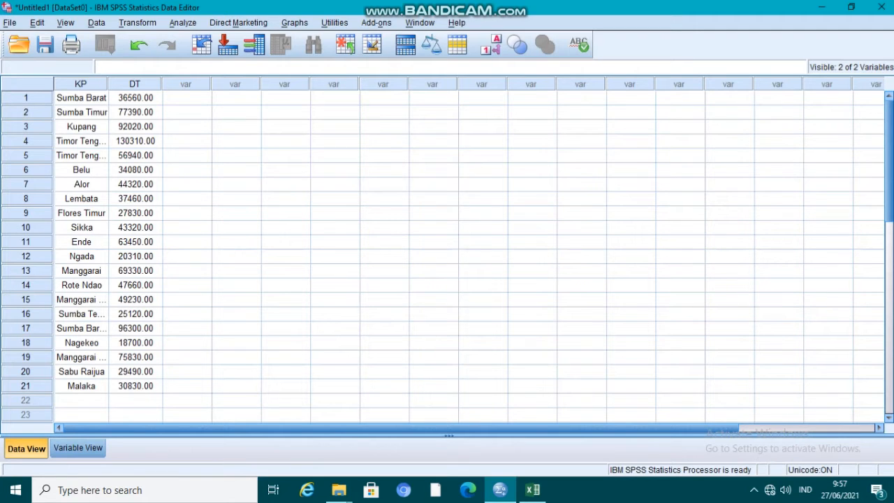
Widen the KP and DT columns to 16, set the decimals of DT to 0, and return to the Data View
{"action": "left_click_drag", "start_coordinate": [135, 84], "coordinate": [155, 83]}
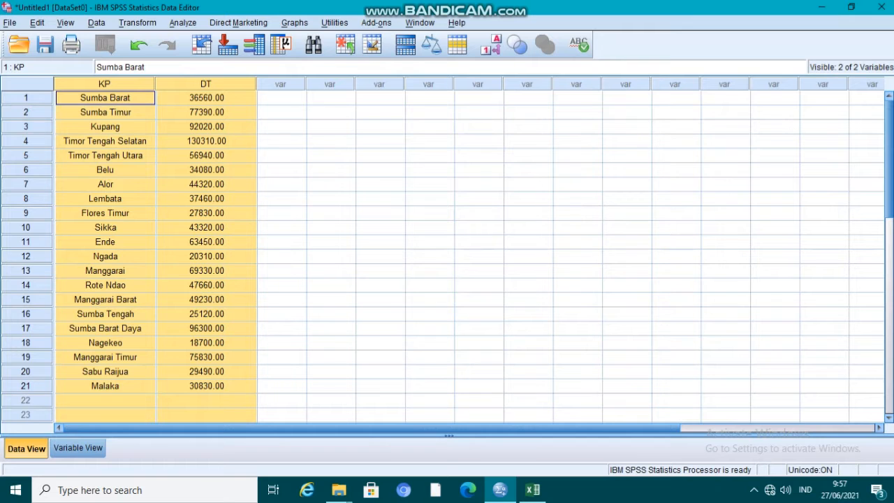
{"action": "left_click", "coordinate": [77, 448]}
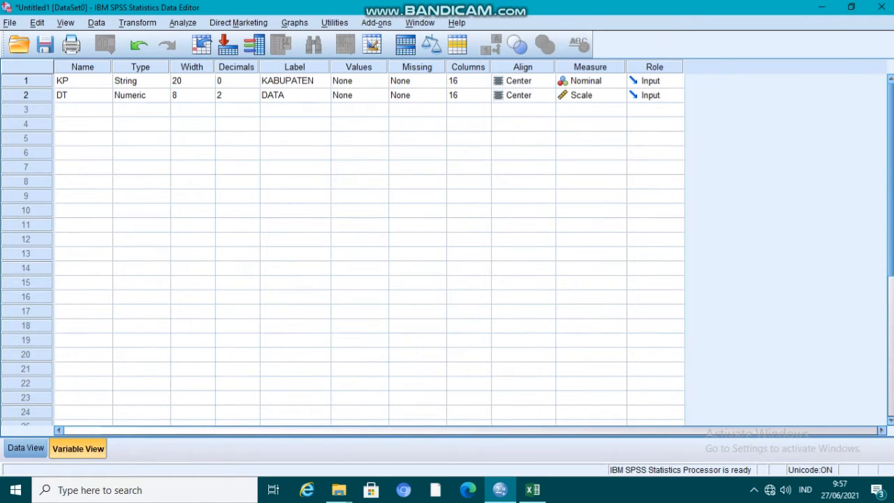
{"action": "left_click", "coordinate": [254, 99]}
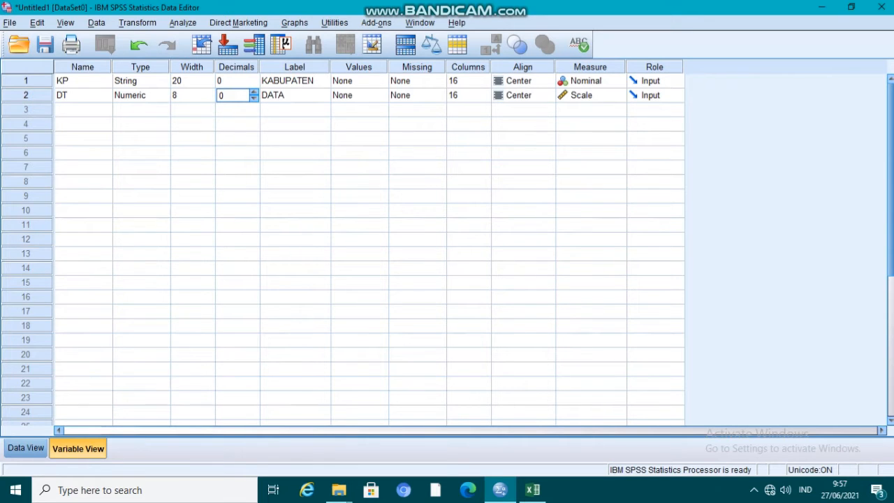
{"action": "left_click", "coordinate": [235, 124]}
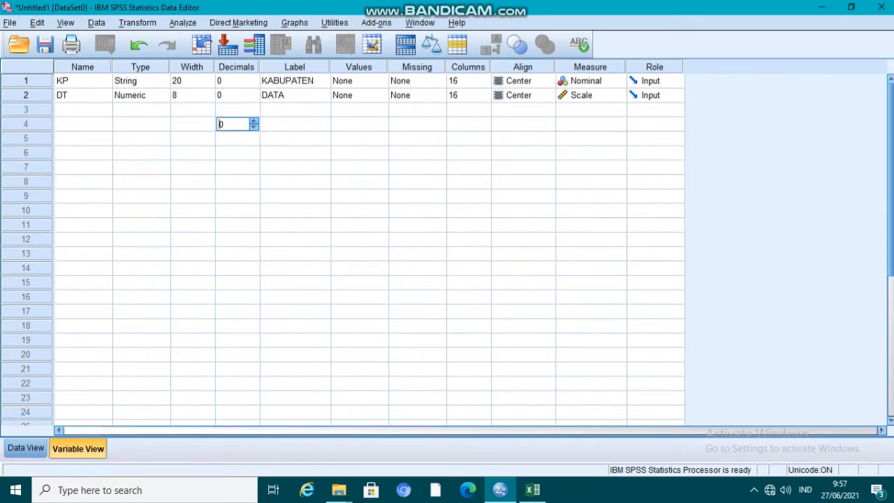
{"action": "left_click", "coordinate": [25, 448]}
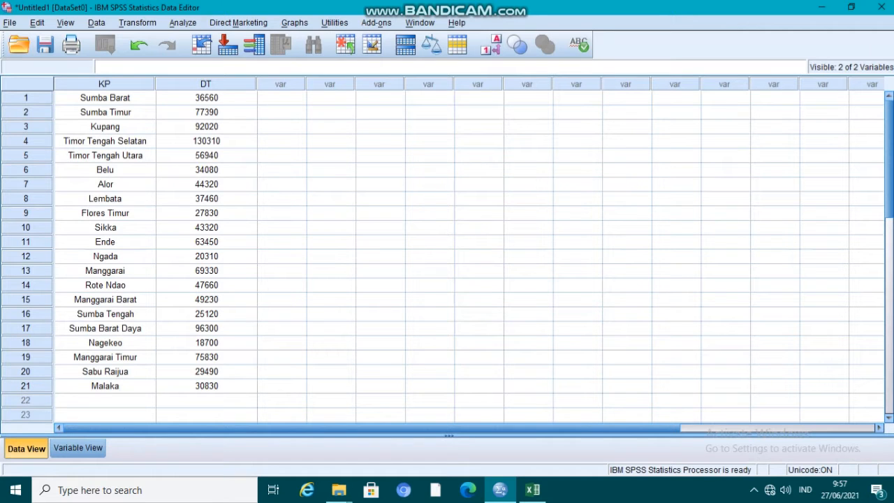
Start a Frequencies analysis and add DATA [DT] as the variable to analyse
{"action": "left_click", "coordinate": [183, 23]}
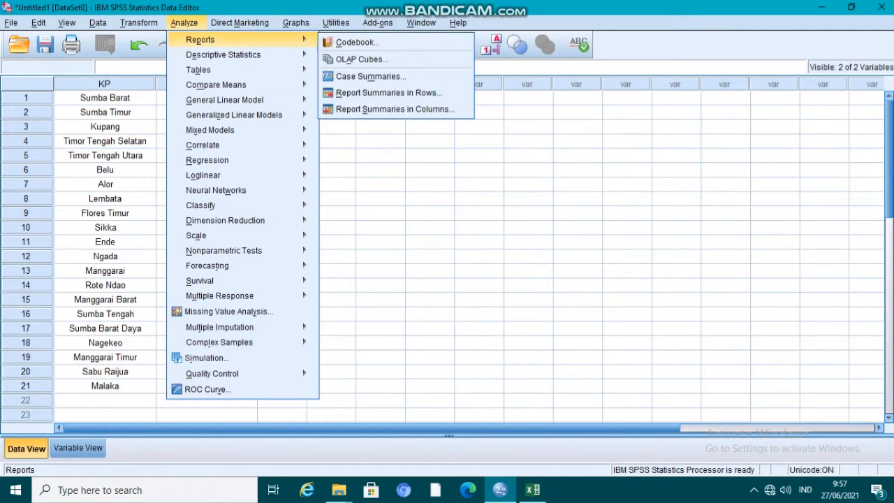
{"action": "mouse_move", "coordinate": [230, 54]}
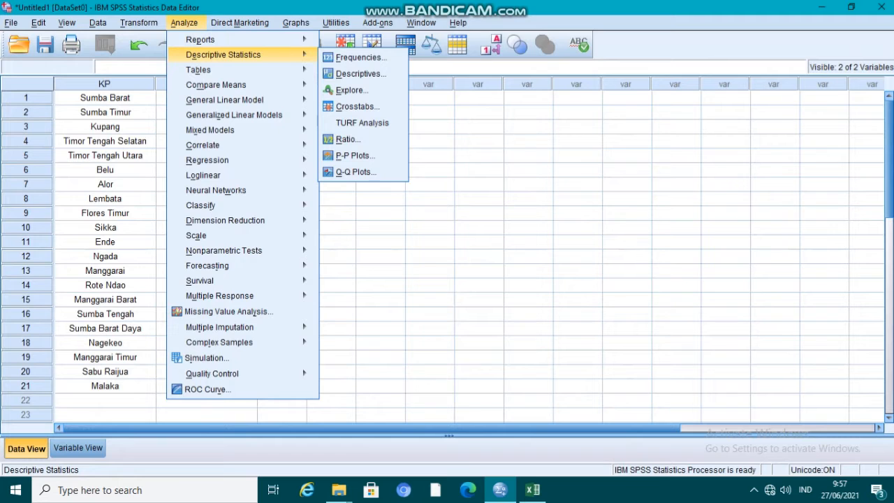
{"action": "left_click", "coordinate": [360, 57]}
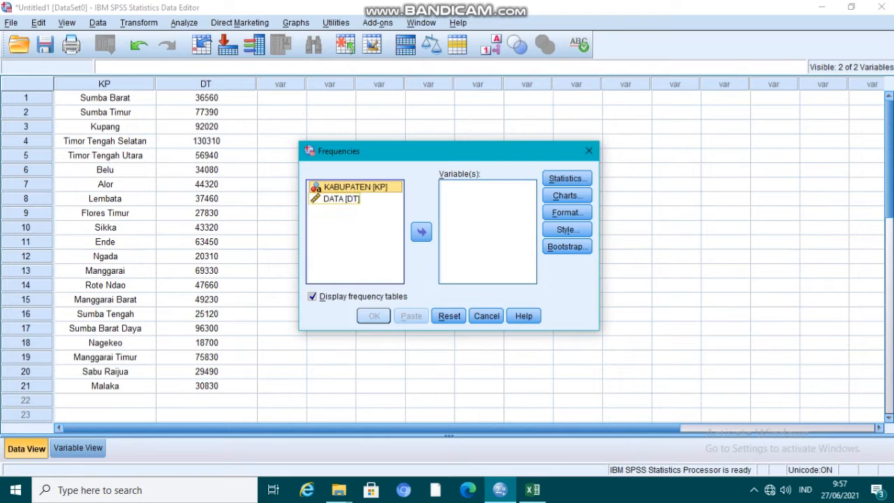
{"action": "left_click", "coordinate": [341, 199]}
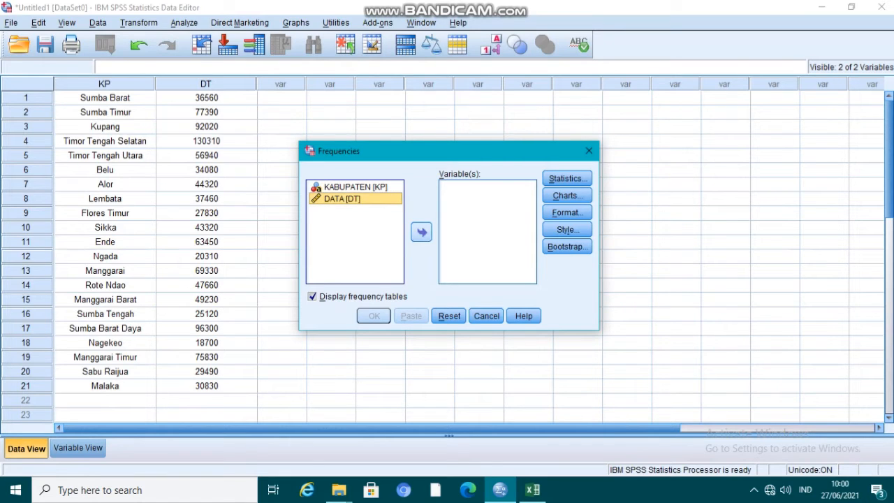
{"action": "left_click", "coordinate": [421, 232]}
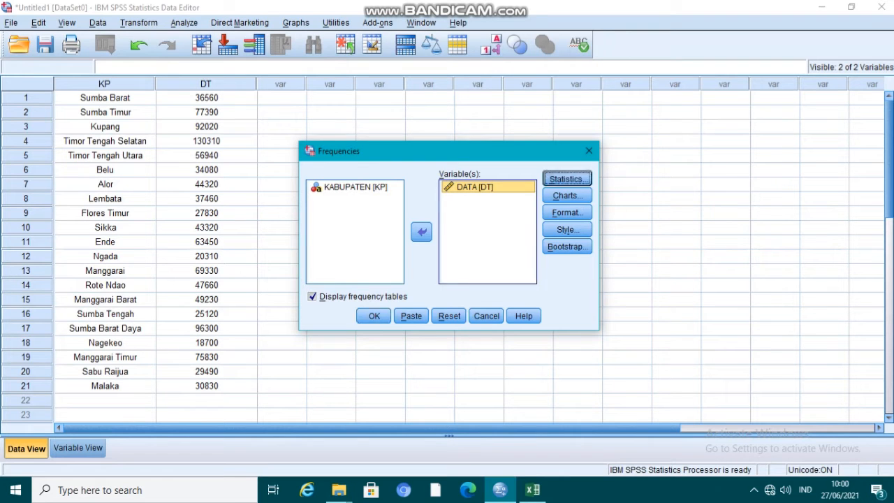
In the Frequencies statistics, enable percentiles and add the values 1, 2, 3, 4 and 5
{"action": "left_click", "coordinate": [567, 179]}
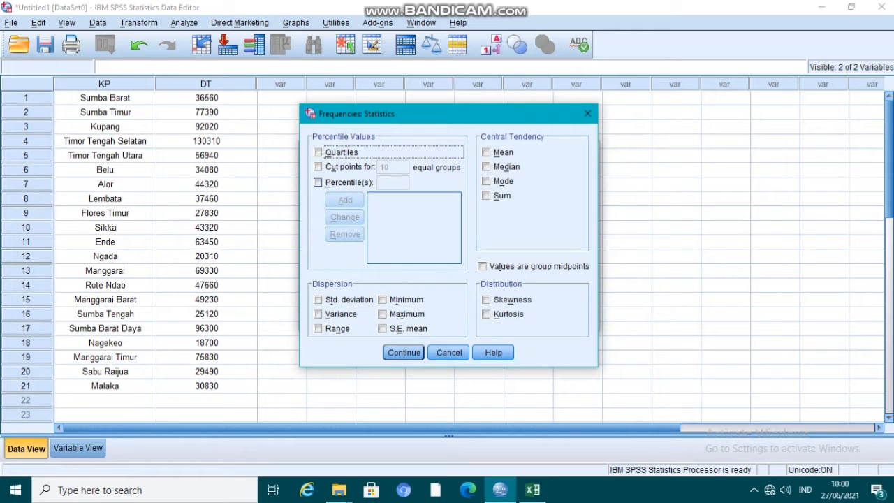
{"action": "left_click", "coordinate": [318, 183]}
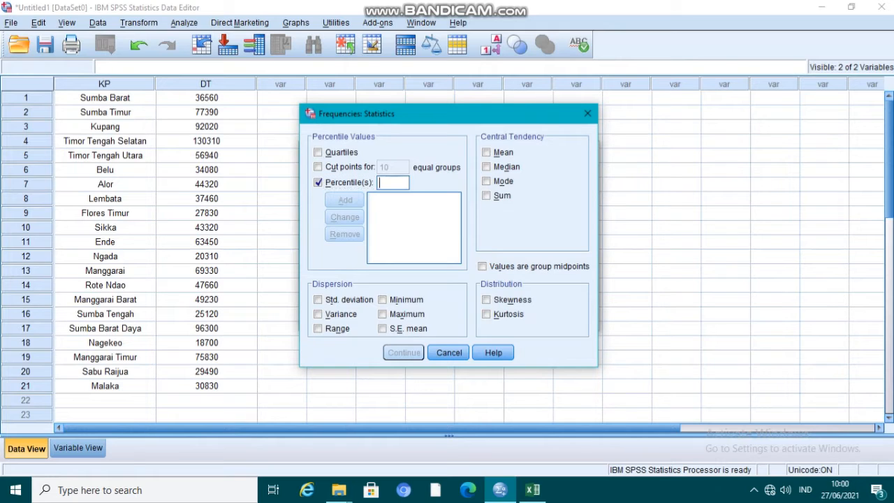
{"action": "type", "text": "1"}
{"action": "key", "text": "Return"}
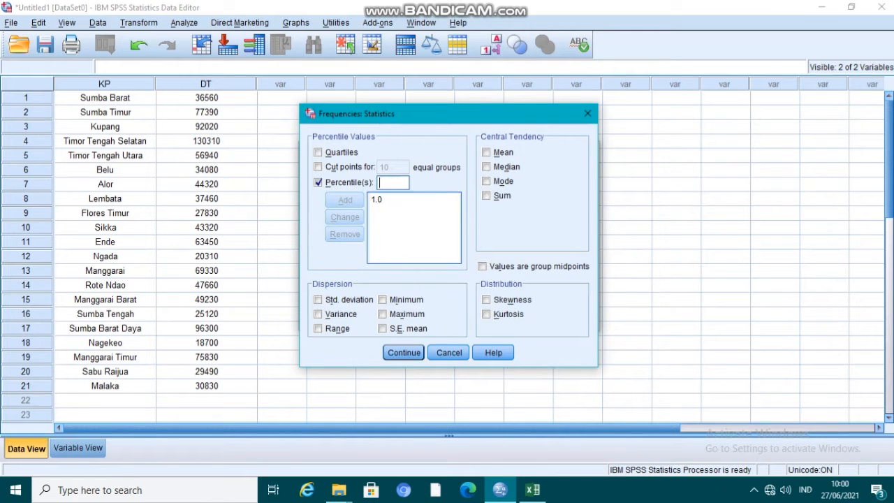
{"action": "type", "text": "2"}
{"action": "key", "text": "Return"}
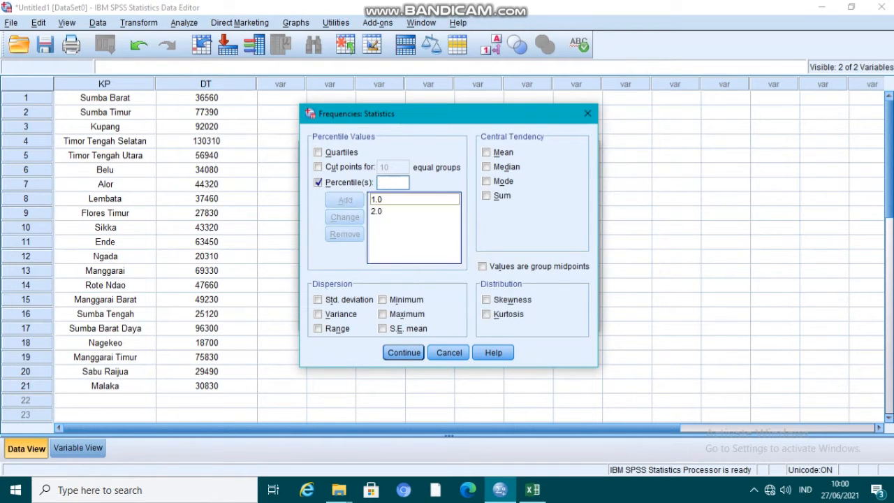
{"action": "type", "text": "3"}
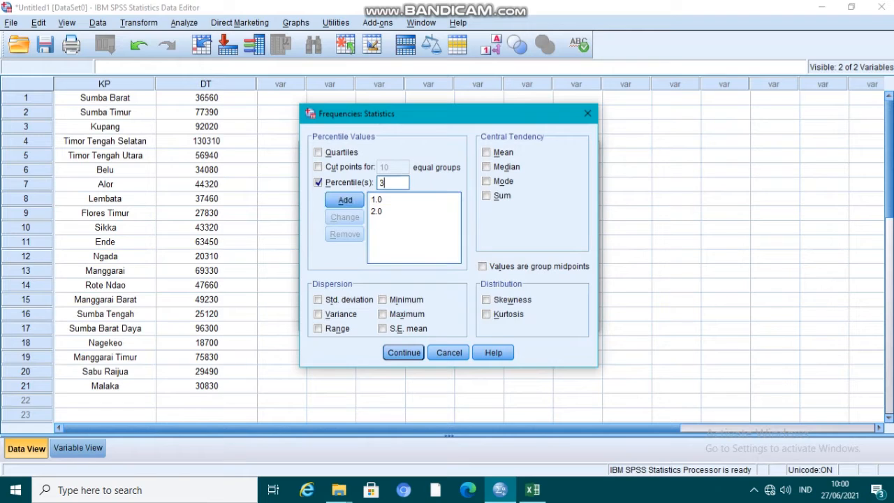
{"action": "key", "text": "Return"}
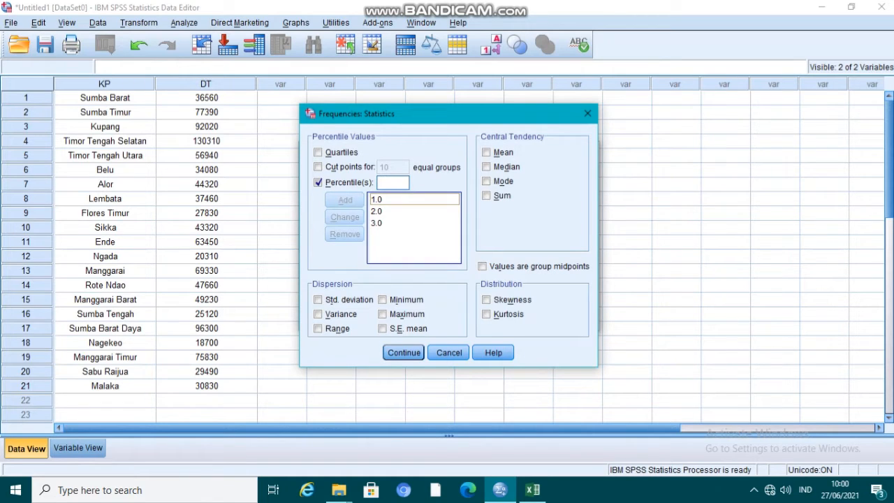
{"action": "type", "text": "4"}
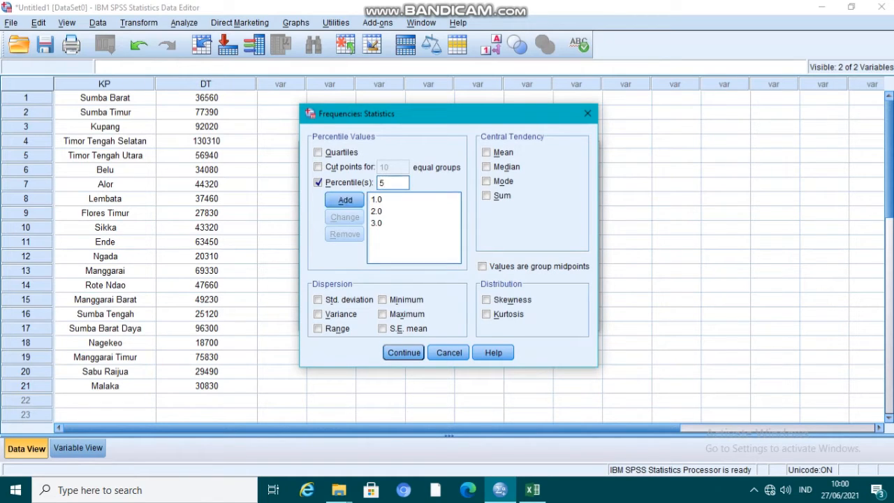
{"action": "key", "text": "BackSpace"}
{"action": "type", "text": "4"}
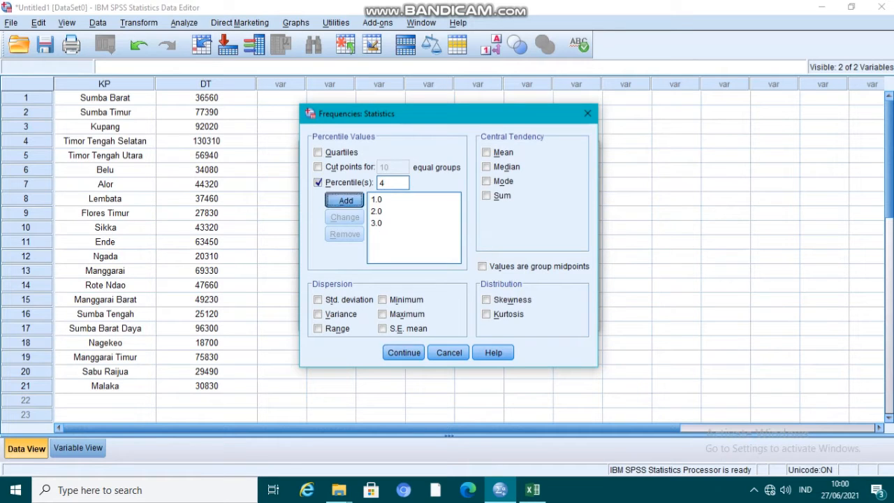
{"action": "key", "text": "Return"}
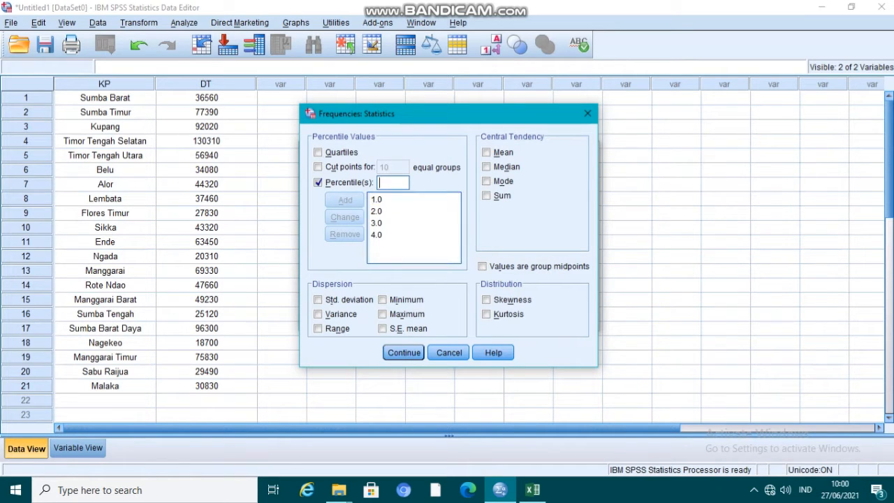
{"action": "type", "text": "5"}
{"action": "key", "text": "Return"}
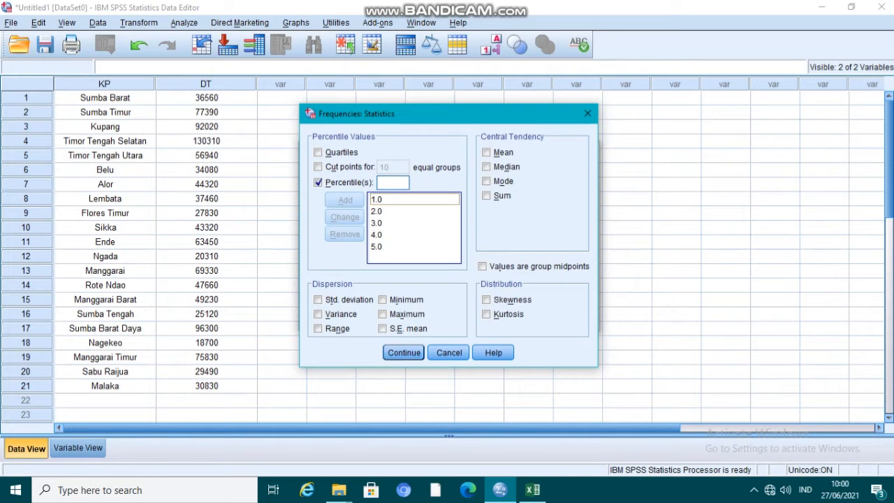
Include all the dispersion statistics: standard deviation, variance, range, minimum, maximum and S.E. mean
{"action": "left_click", "coordinate": [318, 300]}
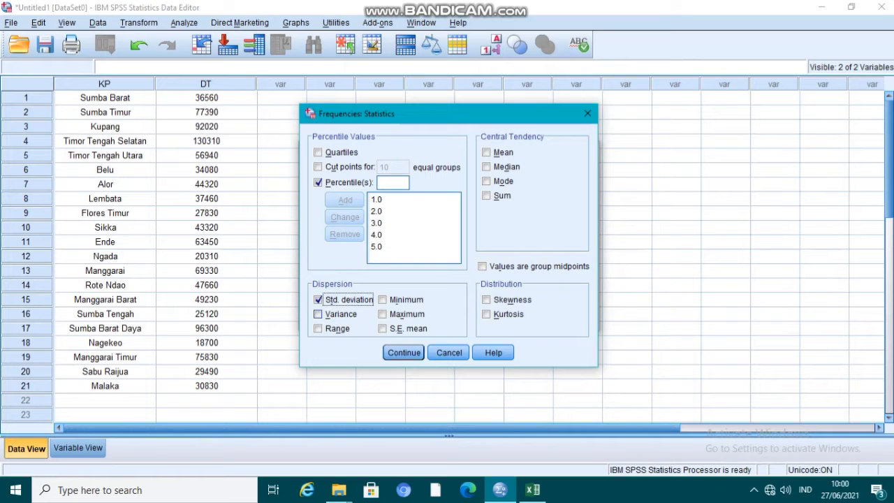
{"action": "left_click", "coordinate": [318, 313]}
{"action": "left_click", "coordinate": [318, 328]}
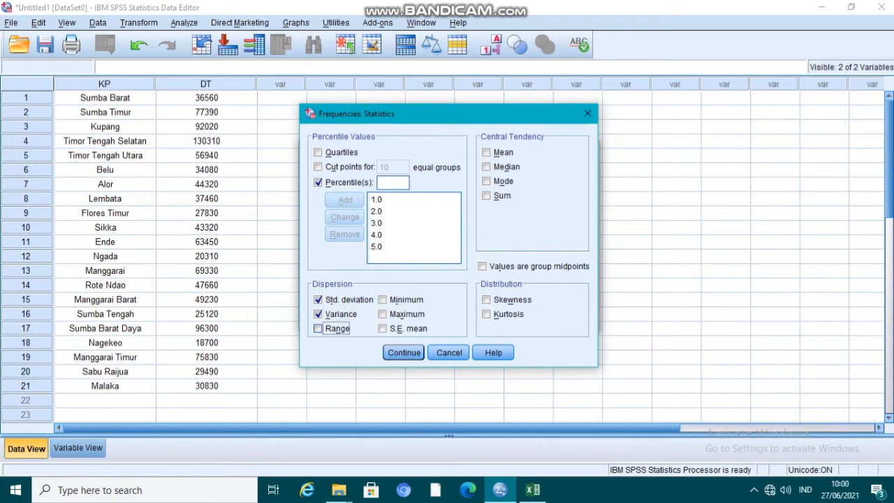
{"action": "left_click", "coordinate": [382, 300]}
{"action": "left_click", "coordinate": [383, 314]}
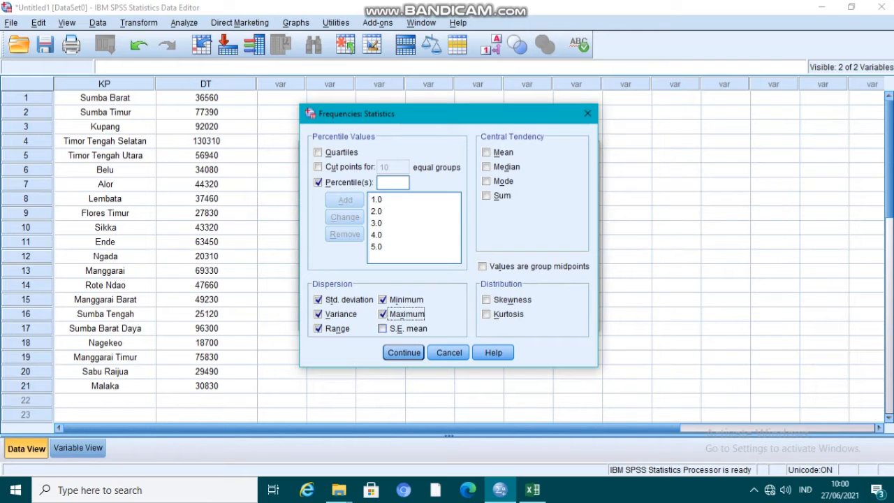
{"action": "left_click", "coordinate": [382, 328]}
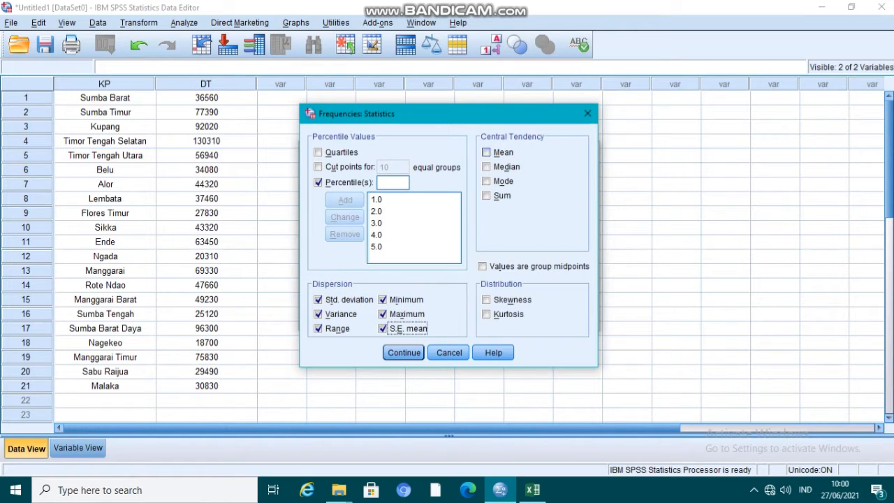
Include the mean, median, skewness and kurtosis in the Frequencies statistics and accept the settings
{"action": "left_click", "coordinate": [486, 152]}
{"action": "left_click", "coordinate": [486, 167]}
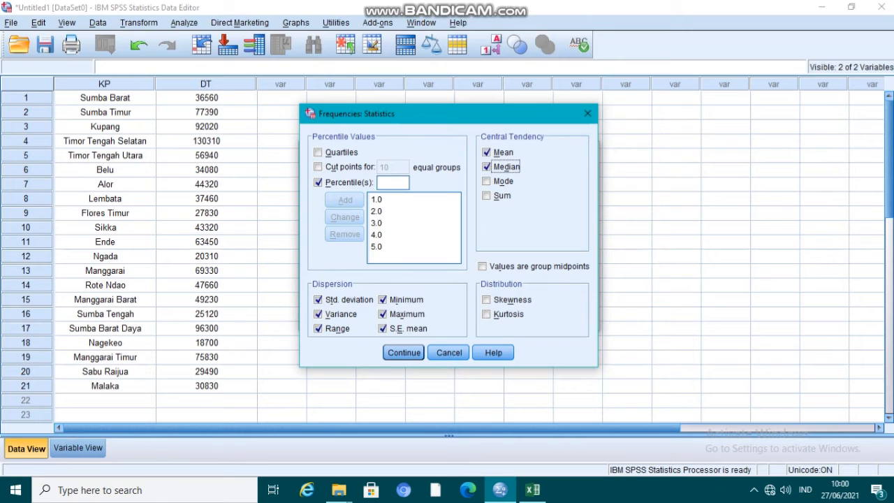
{"action": "left_click", "coordinate": [487, 299]}
{"action": "left_click", "coordinate": [486, 314]}
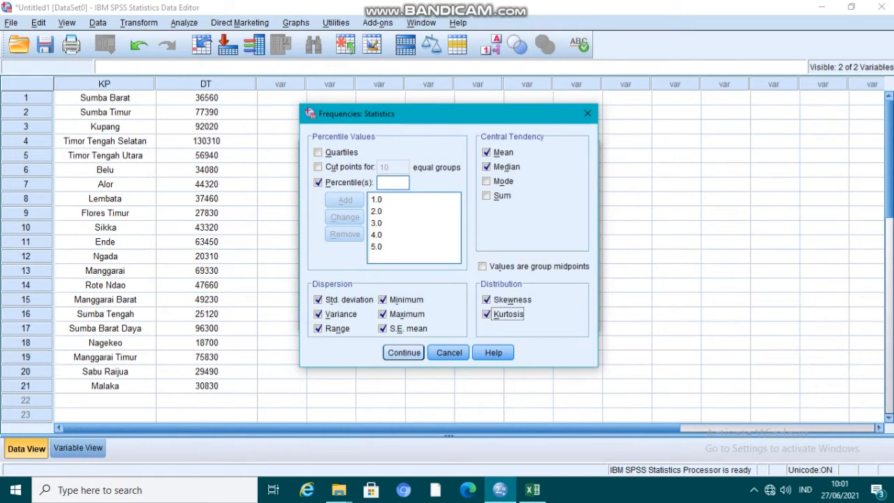
{"action": "key", "text": "Return"}
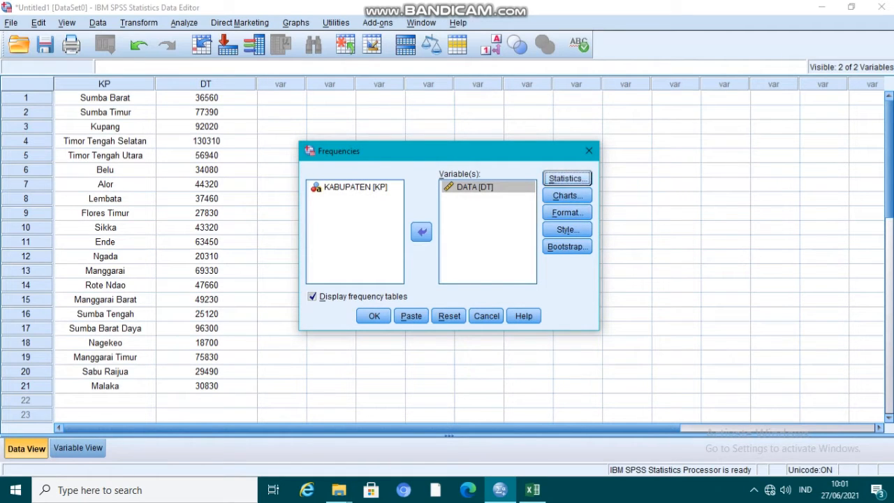
Request a histogram with a normal curve as the chart and run the Frequencies analysis
{"action": "key", "text": "Tab"}
{"action": "key", "text": "Return"}
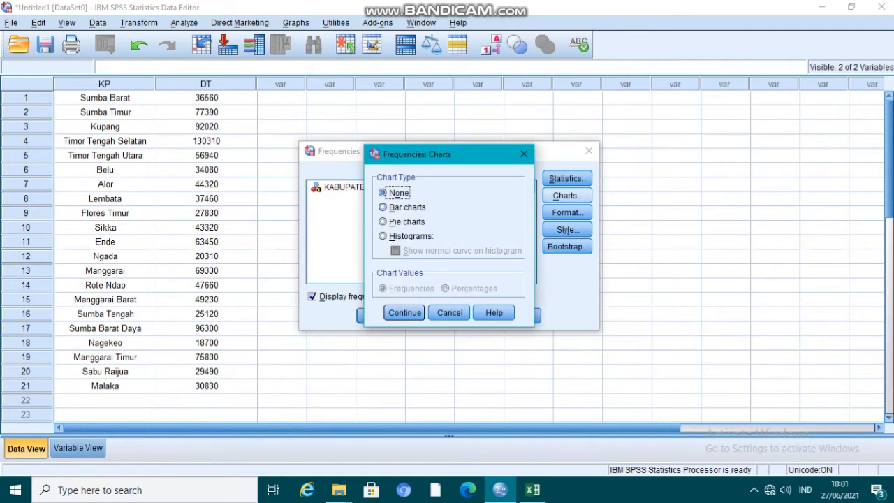
{"action": "key", "text": "alt+h"}
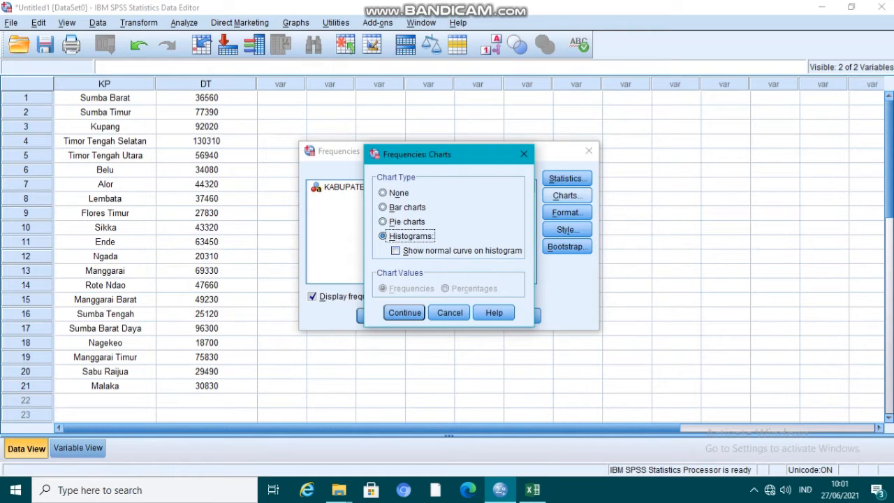
{"action": "key", "text": "Tab"}
{"action": "key", "text": "space"}
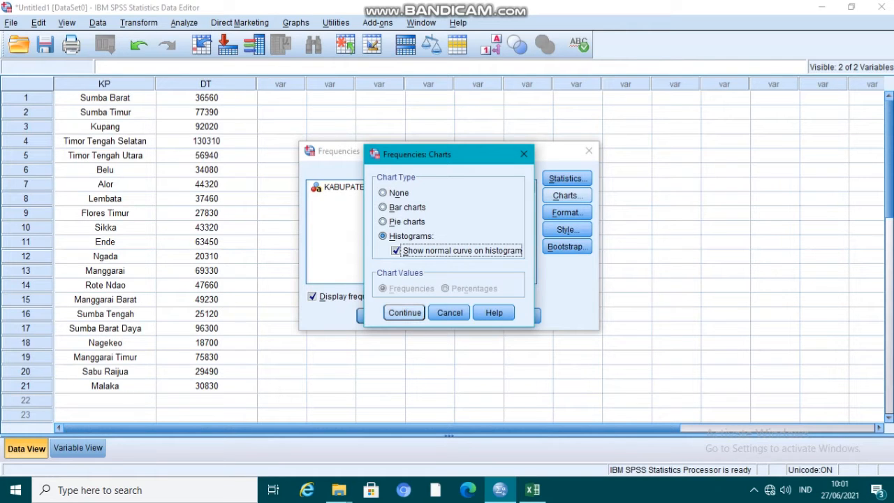
{"action": "left_click", "coordinate": [405, 312]}
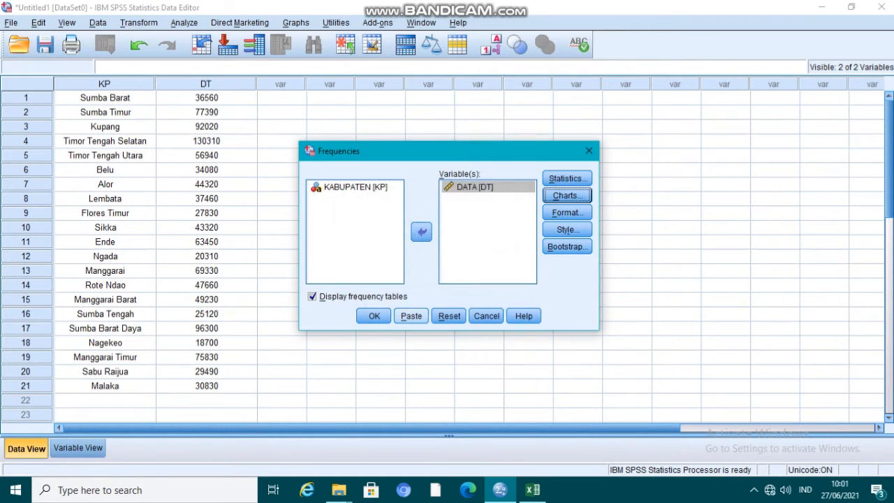
{"action": "left_click", "coordinate": [374, 316]}
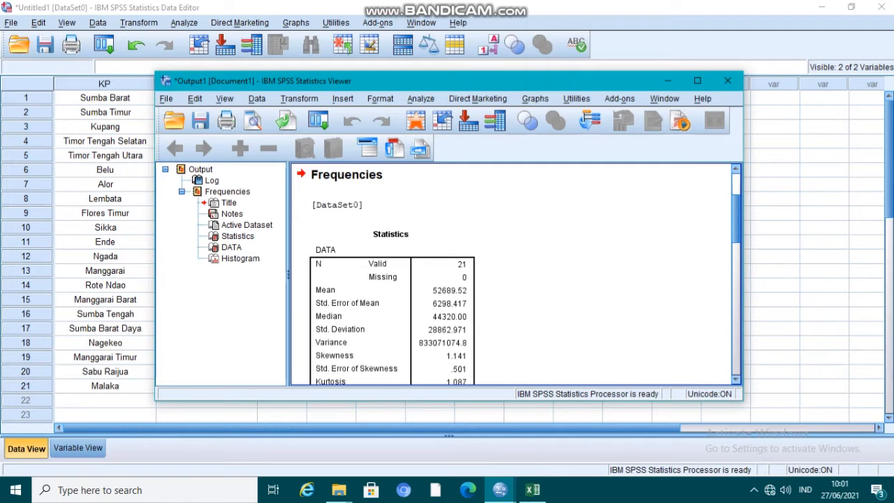
Examine the Statistics table for DATA in the output, from the mean down to the percentiles
{"action": "scroll", "coordinate": [515, 275], "scroll_direction": "down", "scroll_amount": 3}
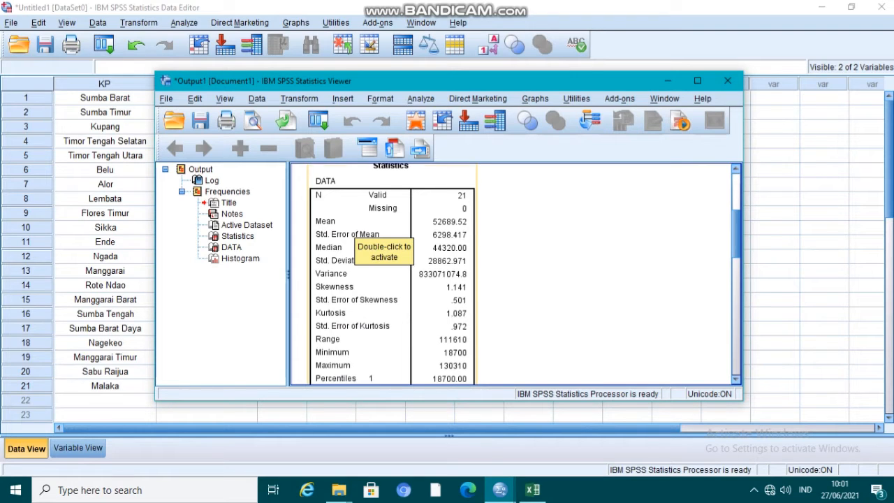
{"action": "left_click", "coordinate": [360, 230]}
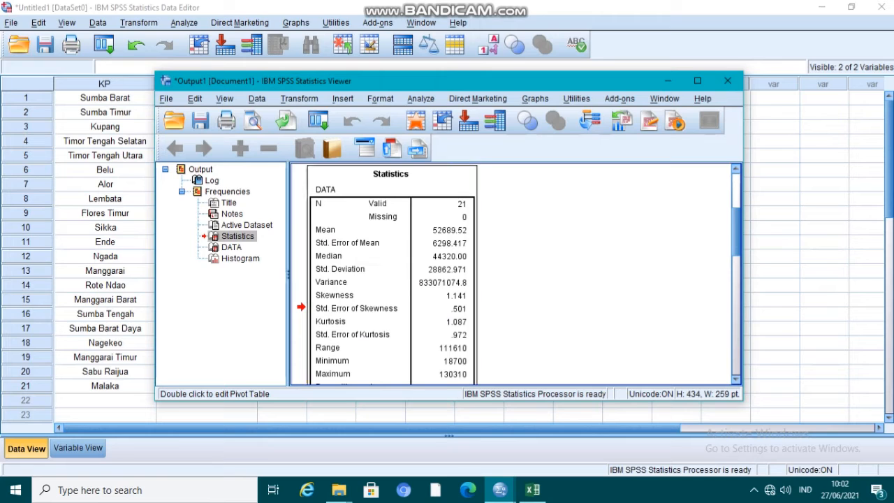
{"action": "scroll", "coordinate": [516, 274], "scroll_direction": "down", "scroll_amount": 3}
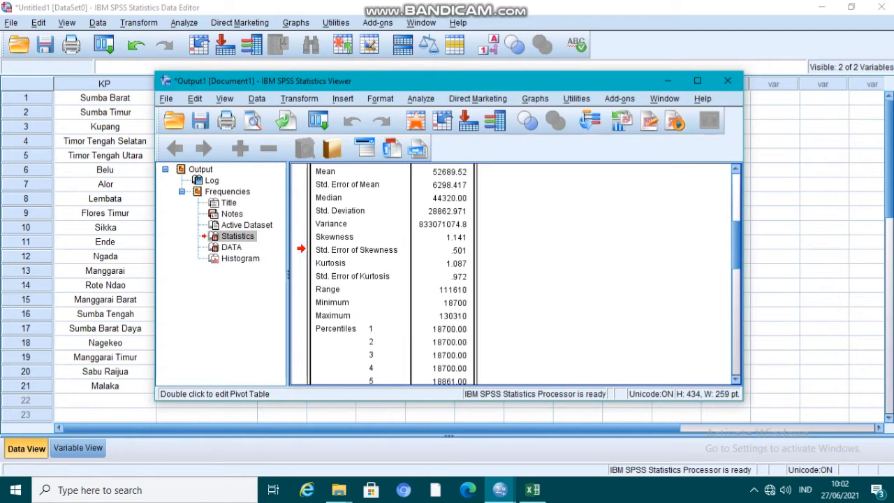
{"action": "scroll", "coordinate": [391, 272], "scroll_direction": "down", "scroll_amount": 3}
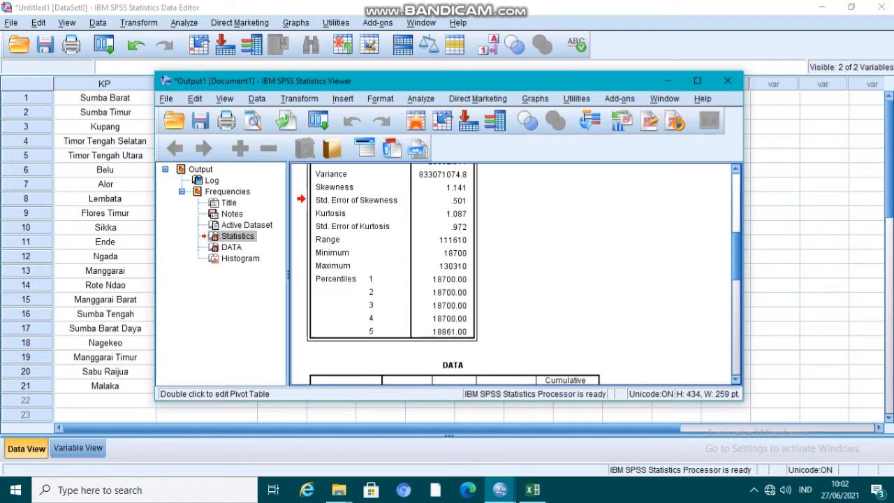
{"action": "scroll", "coordinate": [517, 274], "scroll_direction": "down", "scroll_amount": 5}
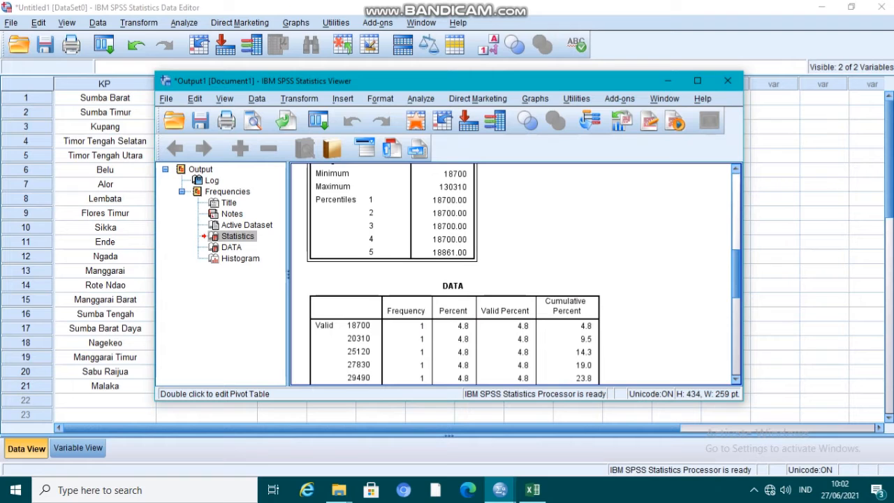
Examine the DATA frequency table in the output, including its percent and cumulative percent columns
{"action": "scroll", "coordinate": [515, 274], "scroll_direction": "down", "scroll_amount": 1}
{"action": "scroll", "coordinate": [514, 274], "scroll_direction": "down", "scroll_amount": 4}
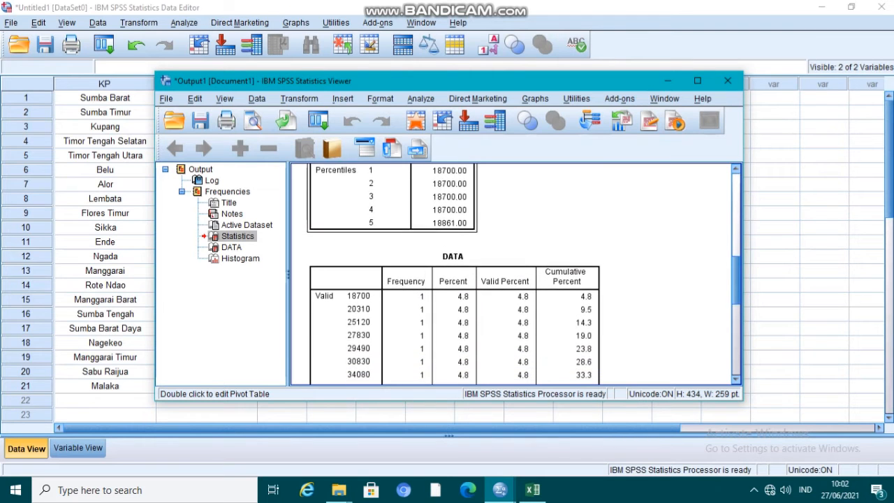
{"action": "scroll", "coordinate": [514, 274], "scroll_direction": "down", "scroll_amount": 4}
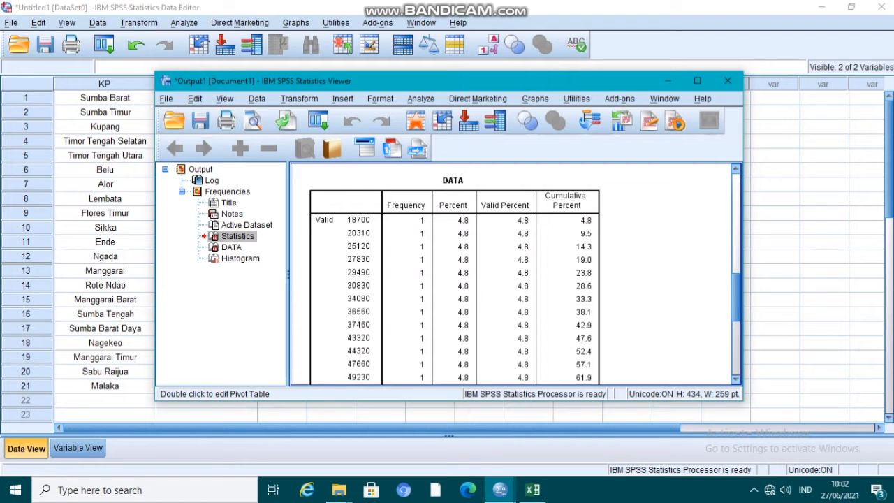
{"action": "scroll", "coordinate": [514, 274], "scroll_direction": "down", "scroll_amount": 10}
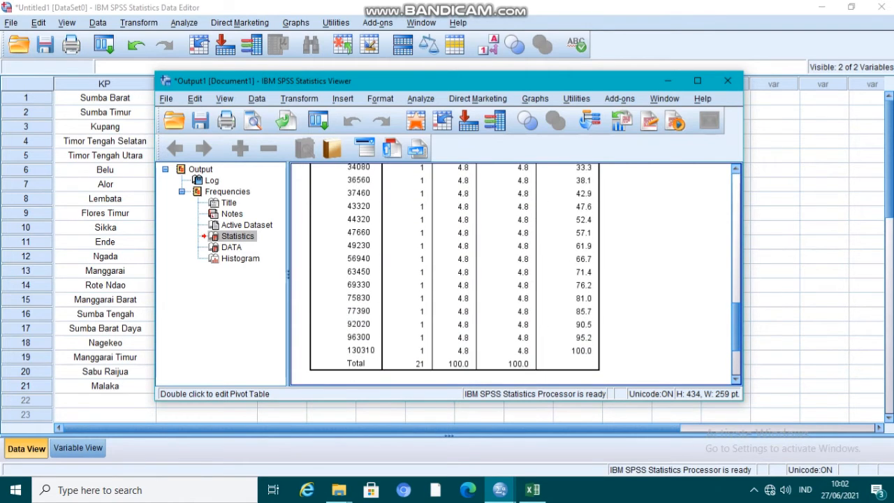
{"action": "scroll", "coordinate": [514, 274], "scroll_direction": "up", "scroll_amount": 9}
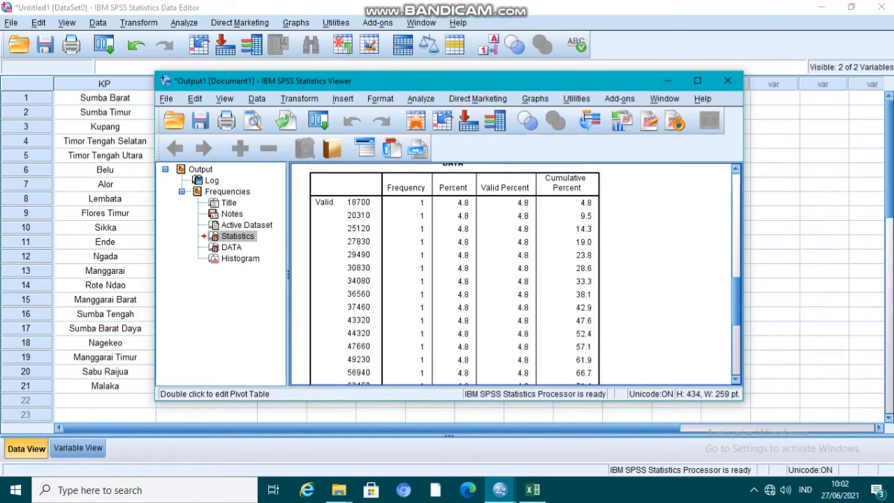
{"action": "scroll", "coordinate": [514, 274], "scroll_direction": "down", "scroll_amount": 7}
{"action": "scroll", "coordinate": [515, 274], "scroll_direction": "down", "scroll_amount": 5}
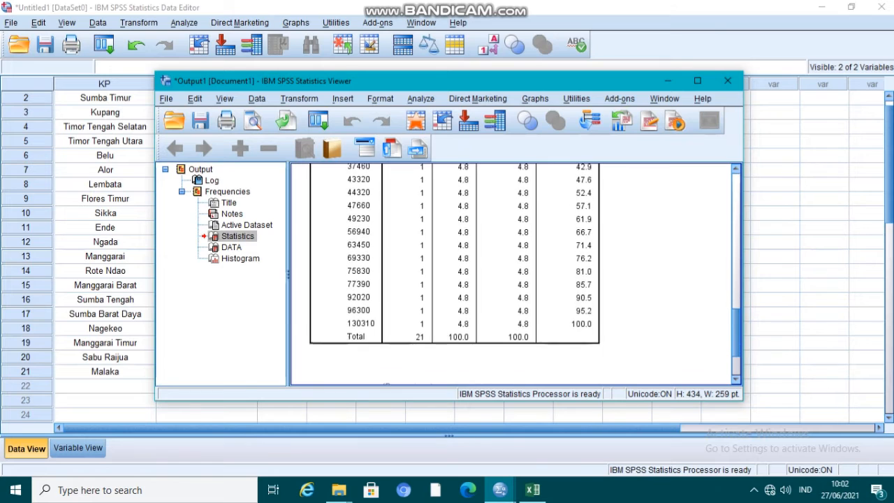
{"action": "scroll", "coordinate": [514, 273], "scroll_direction": "up", "scroll_amount": 5}
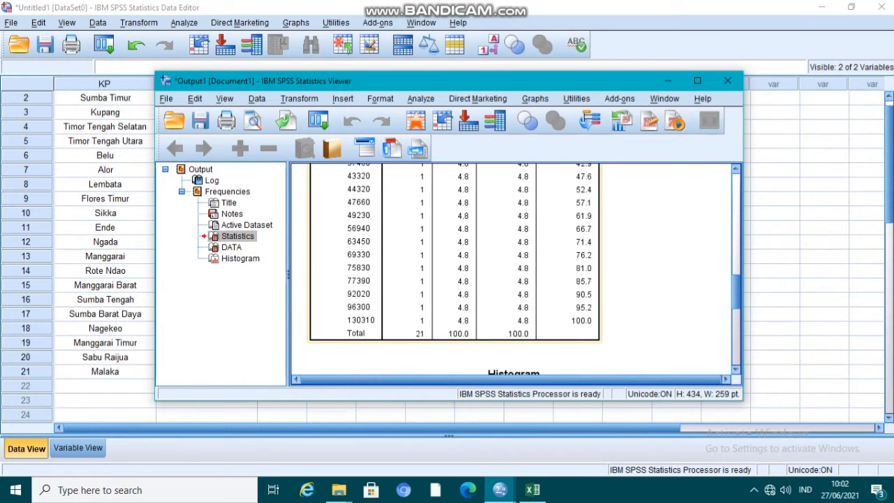
{"action": "left_click", "coordinate": [454, 260]}
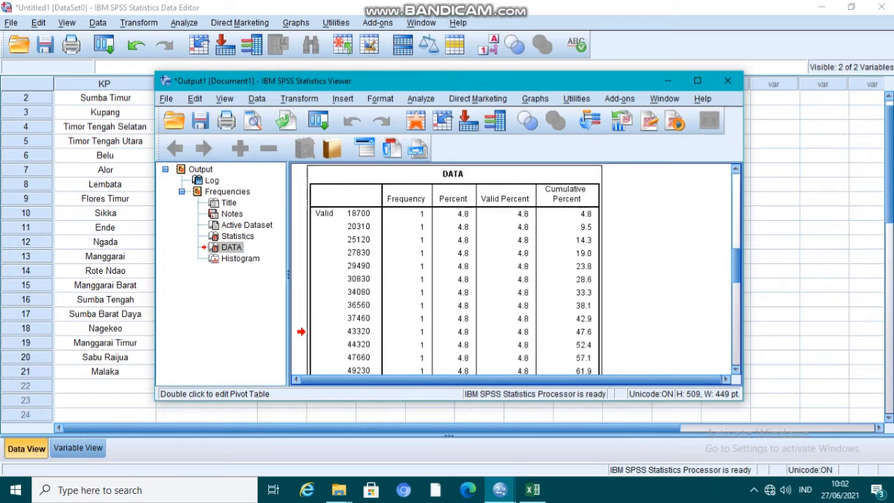
{"action": "scroll", "coordinate": [515, 269], "scroll_direction": "up", "scroll_amount": 1}
{"action": "scroll", "coordinate": [515, 269], "scroll_direction": "down", "scroll_amount": 2}
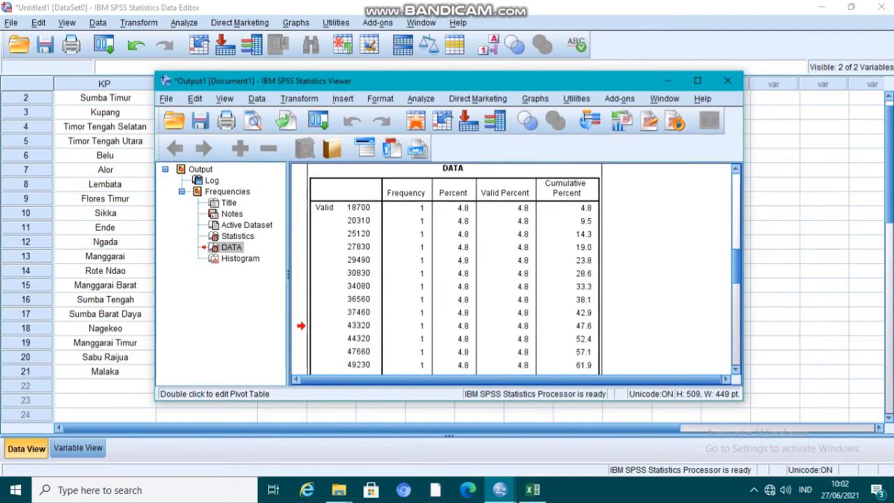
{"action": "scroll", "coordinate": [514, 268], "scroll_direction": "down", "scroll_amount": 3}
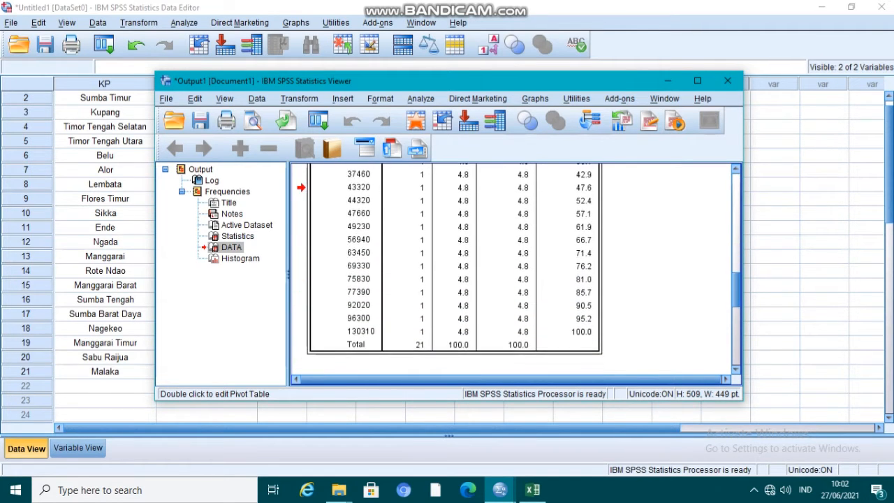
{"action": "scroll", "coordinate": [514, 268], "scroll_direction": "up", "scroll_amount": 2}
{"action": "scroll", "coordinate": [515, 268], "scroll_direction": "up", "scroll_amount": 3}
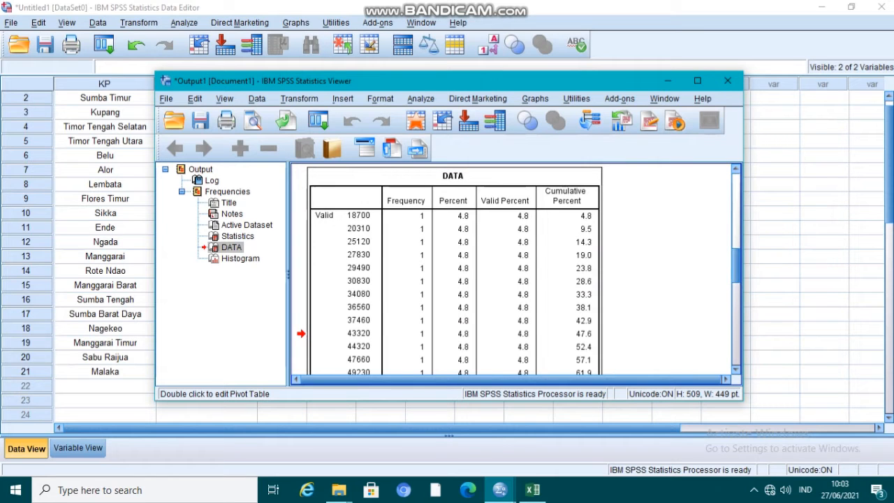
Examine the histogram of DATA and its normal curve below the frequency table
{"action": "scroll", "coordinate": [515, 270], "scroll_direction": "down", "scroll_amount": 10}
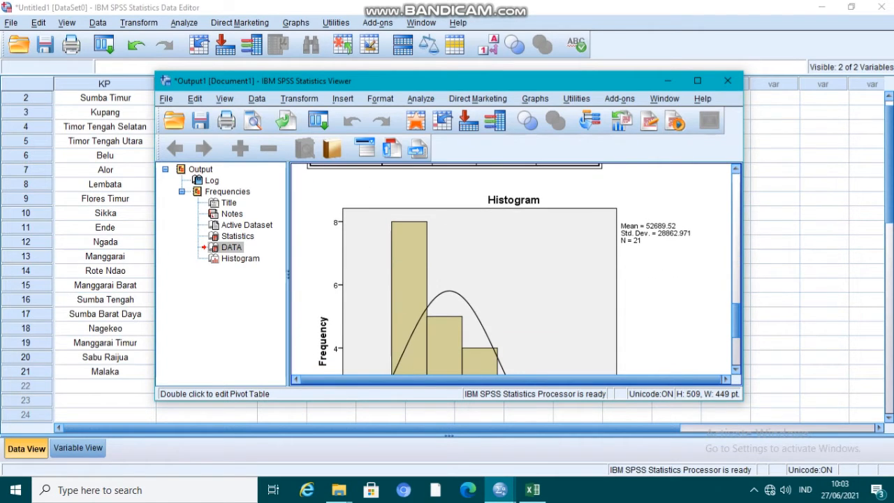
{"action": "scroll", "coordinate": [515, 270], "scroll_direction": "down", "scroll_amount": 5}
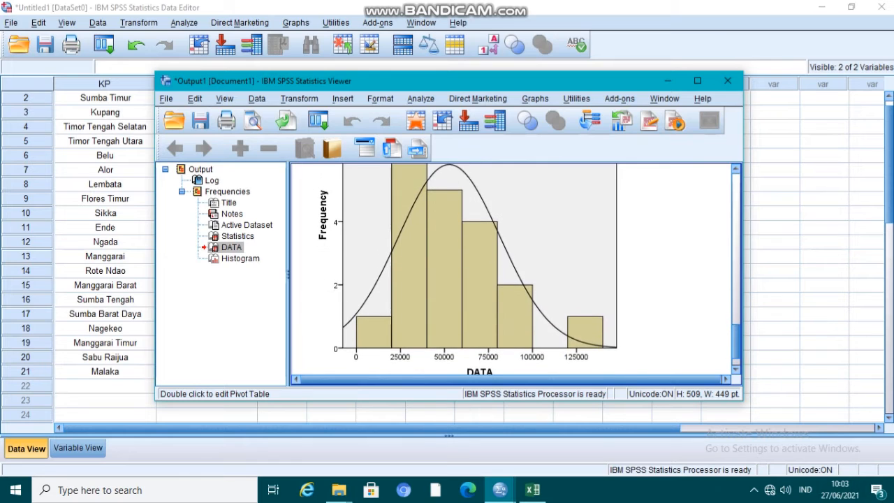
{"action": "scroll", "coordinate": [514, 269], "scroll_direction": "down", "scroll_amount": 3}
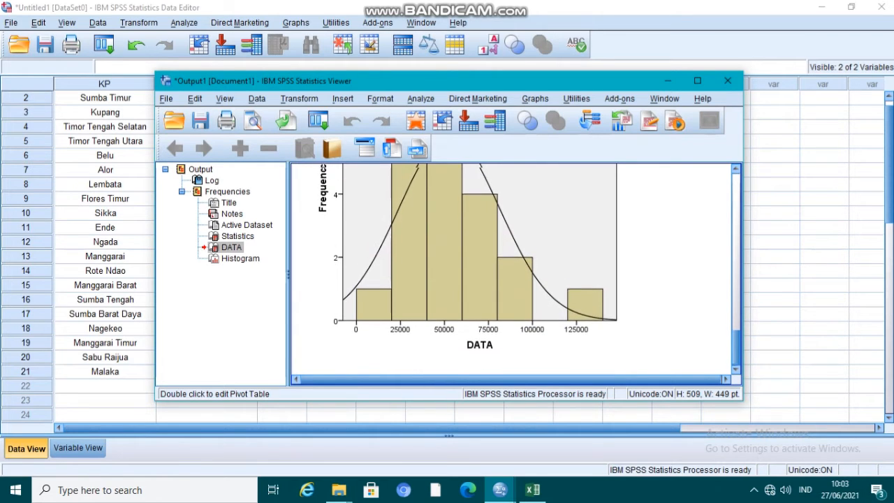
{"action": "scroll", "coordinate": [515, 269], "scroll_direction": "up", "scroll_amount": 1}
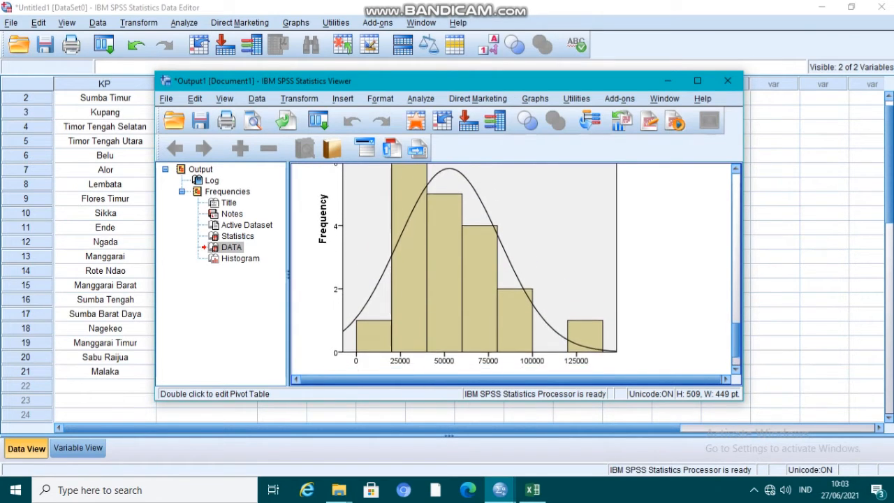
{"action": "scroll", "coordinate": [515, 270], "scroll_direction": "down", "scroll_amount": 1}
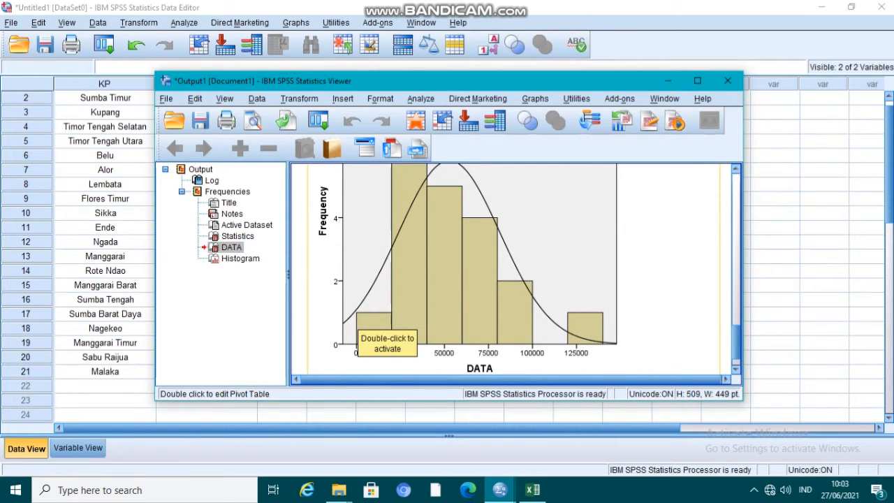
{"action": "scroll", "coordinate": [513, 269], "scroll_direction": "up", "scroll_amount": 3}
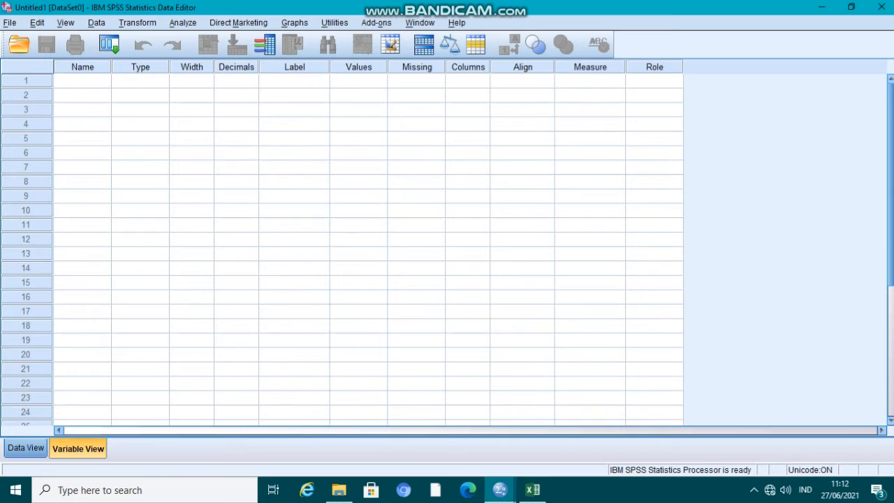
Switch to the Excel workbook and copy the DATA column values in B2:B22
{"action": "left_click", "coordinate": [26, 449]}
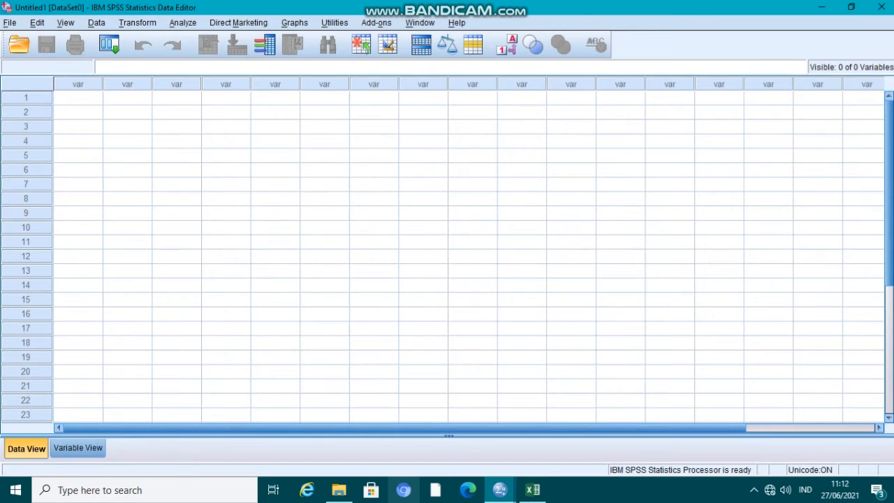
{"action": "mouse_move", "coordinate": [533, 489]}
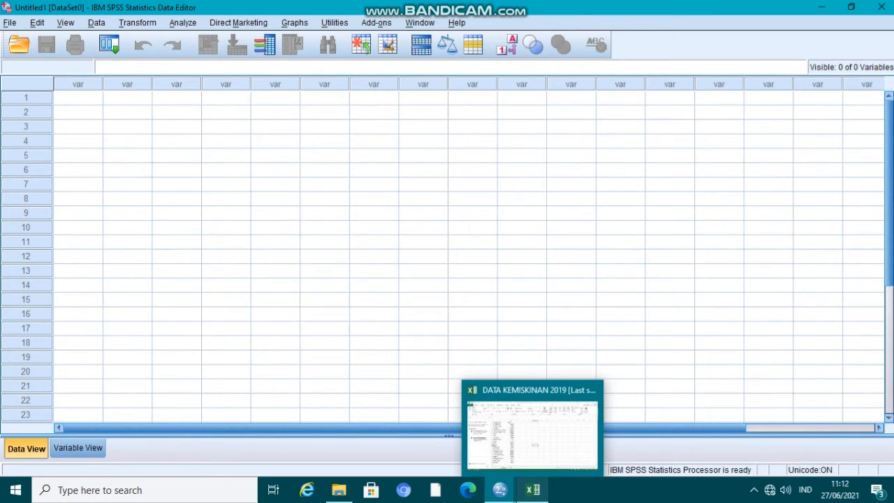
{"action": "left_click", "coordinate": [533, 490]}
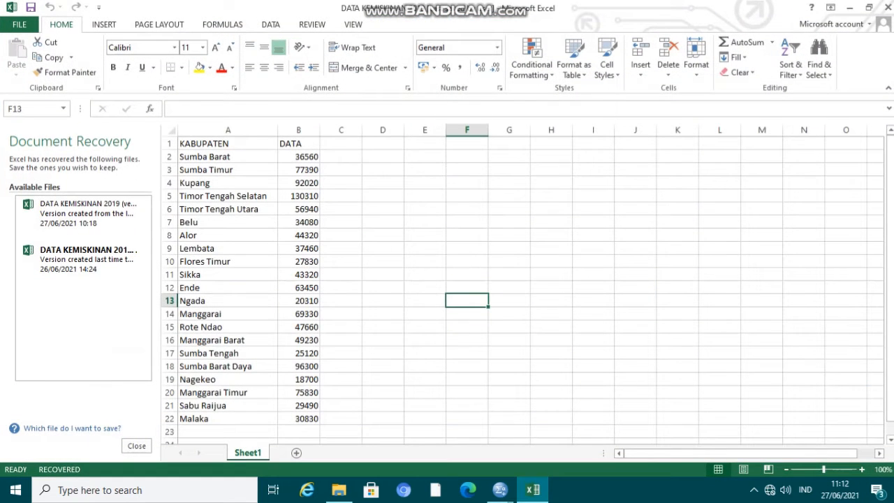
{"action": "left_click", "coordinate": [299, 156]}
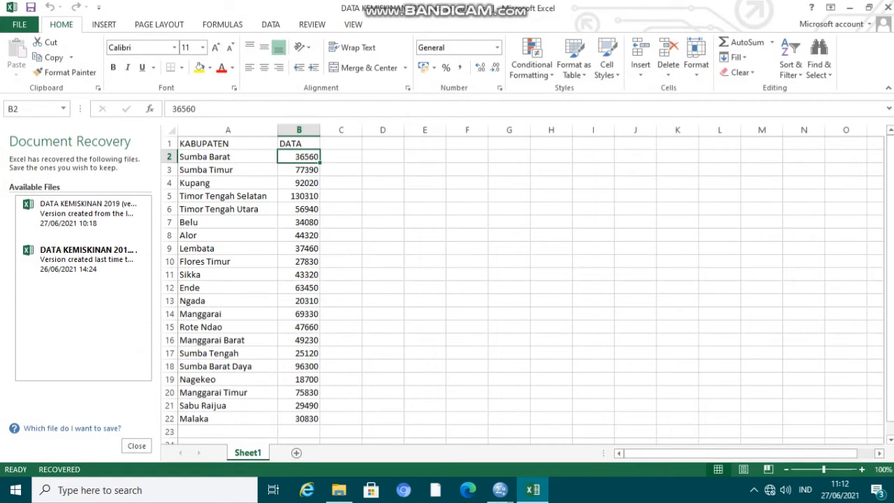
{"action": "left_click_drag", "start_coordinate": [299, 156], "coordinate": [298, 419]}
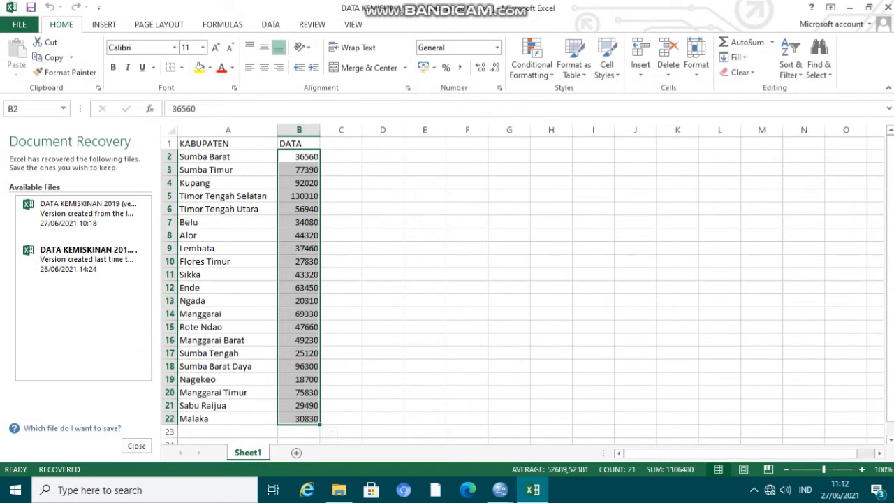
{"action": "mouse_move", "coordinate": [500, 490]}
{"action": "right_click", "coordinate": [301, 154]}
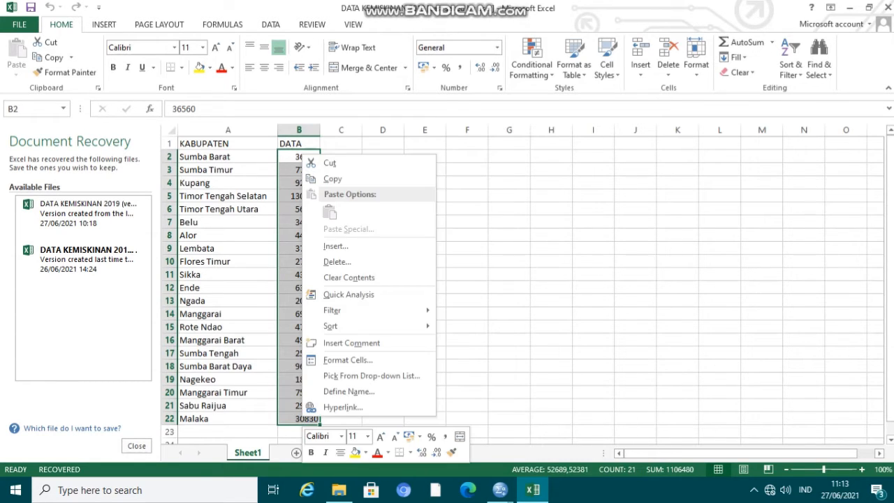
{"action": "left_click", "coordinate": [332, 179]}
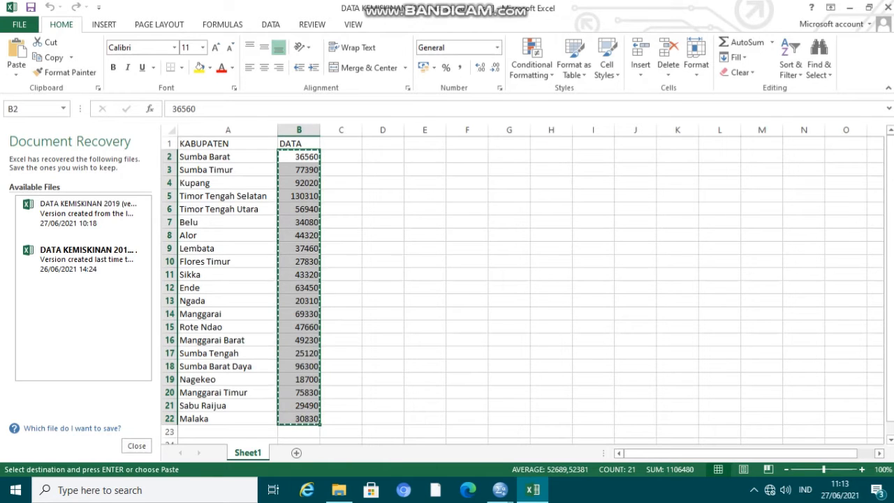
Return to the empty SPSS dataset and paste the copied values into the first column, starting at case 1
{"action": "mouse_move", "coordinate": [500, 490]}
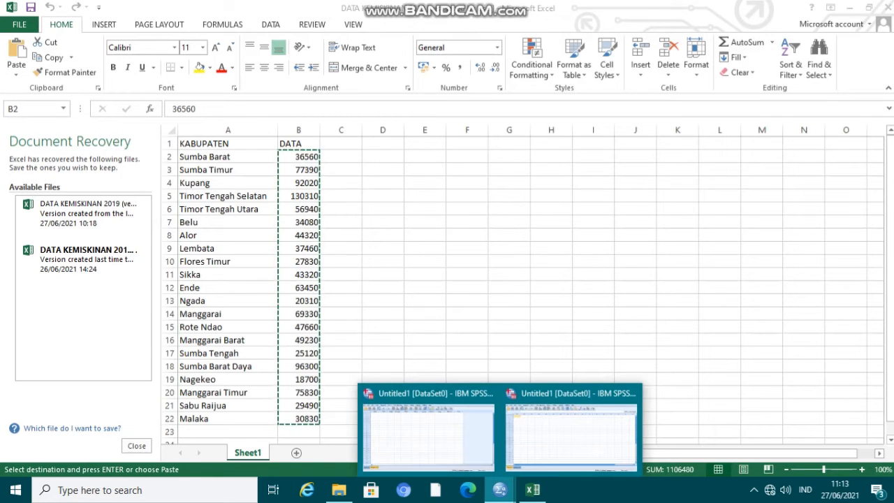
{"action": "left_click", "coordinate": [427, 426]}
{"action": "right_click", "coordinate": [78, 93]}
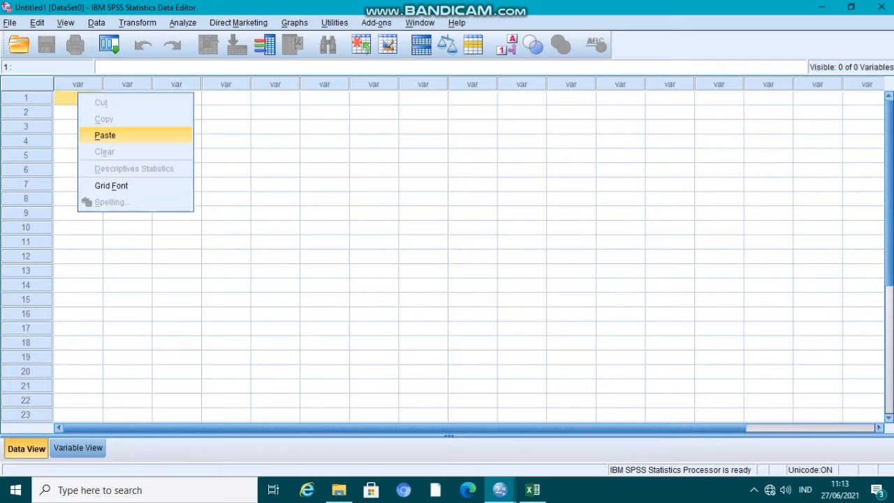
{"action": "left_click", "coordinate": [105, 135]}
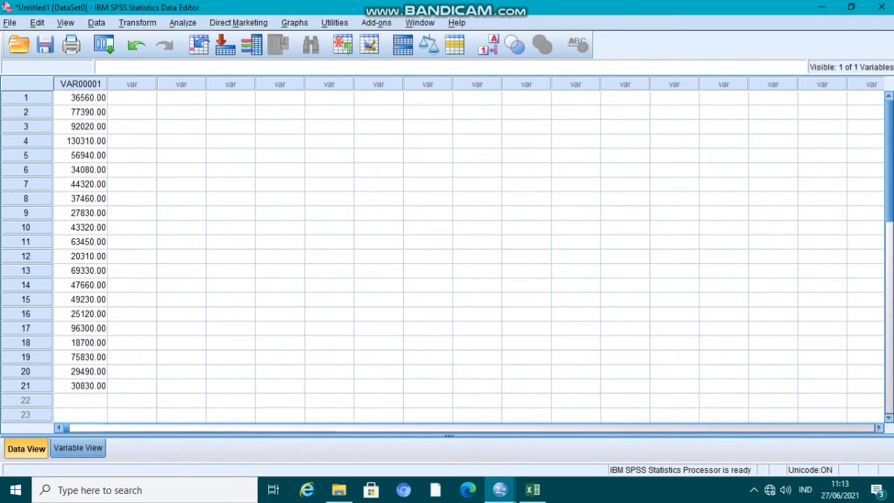
Rename the pasted variable to DATA in its variable definition
{"action": "left_click", "coordinate": [77, 448]}
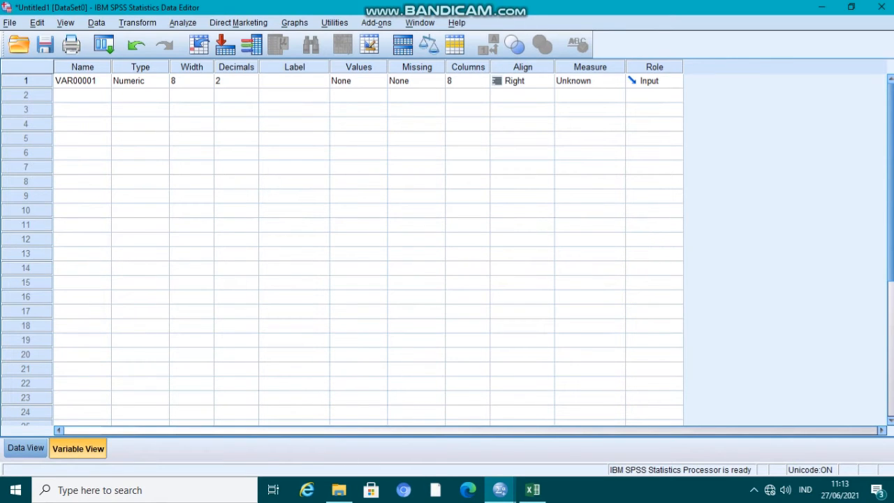
{"action": "left_click", "coordinate": [83, 81]}
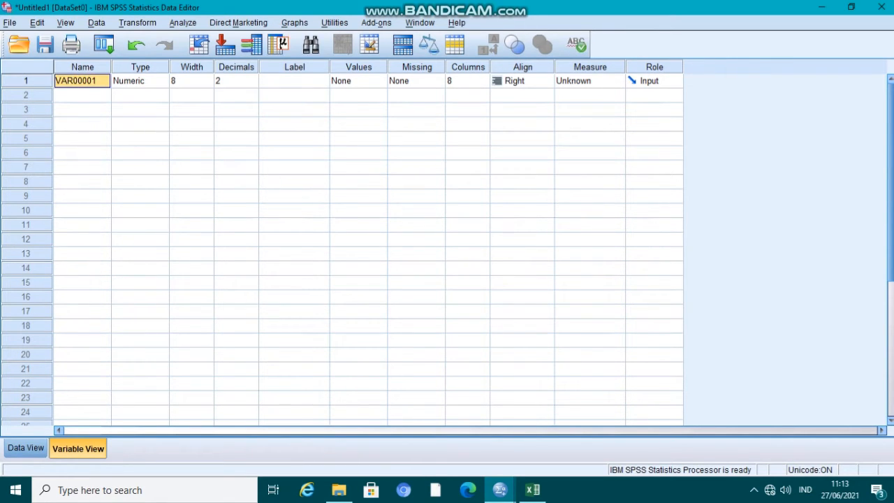
{"action": "key", "text": "BackSpace"}
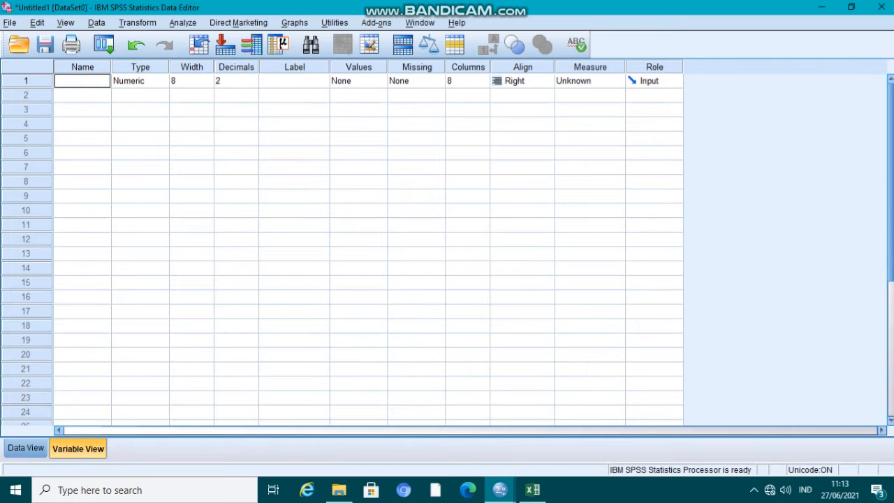
{"action": "type", "text": "data"}
{"action": "key", "text": "BackSpace"}
{"action": "key", "text": "BackSpace"}
{"action": "key", "text": "BackSpace"}
{"action": "key", "text": "BackSpace"}
{"action": "type", "text": "DATA"}
Set the number of decimals of the DATA variable to 0
{"action": "left_click", "coordinate": [238, 81]}
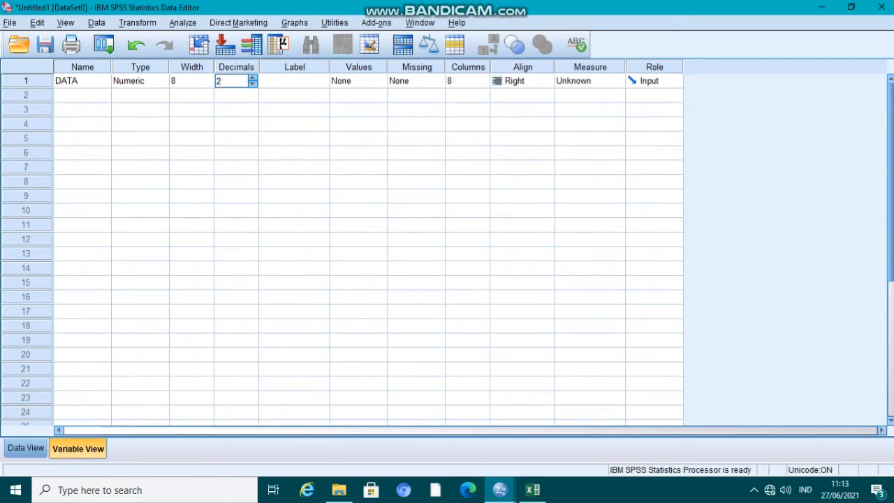
{"action": "left_click", "coordinate": [253, 84]}
{"action": "left_click", "coordinate": [252, 84]}
Start Recode into Different Variables and add DATA as the input variable
{"action": "key", "text": "ctrl+t"}
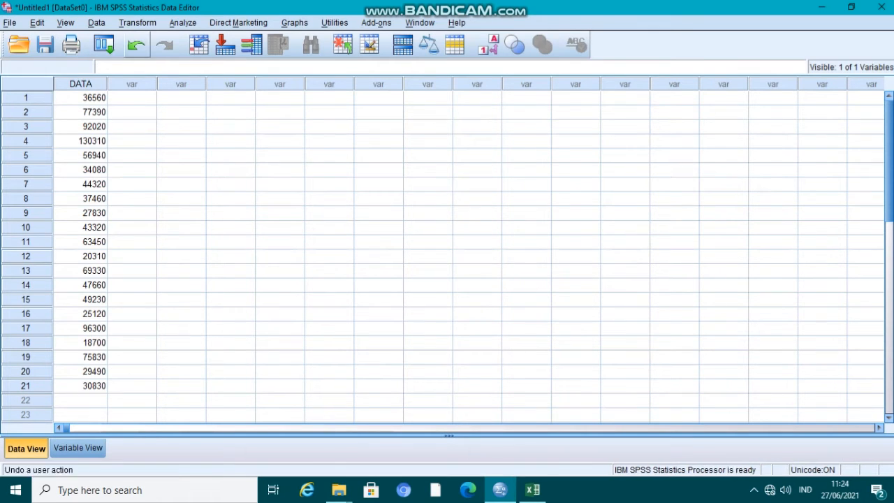
{"action": "key", "text": "alt+t"}
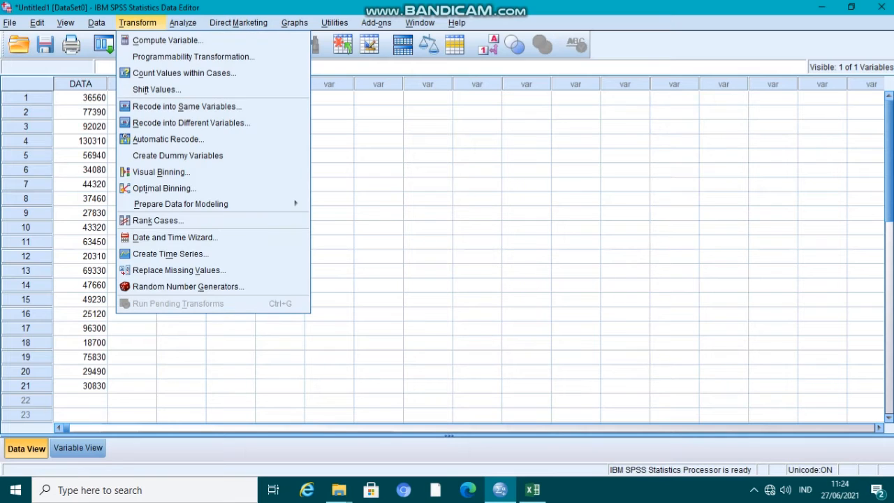
{"action": "key", "text": "Down"}
{"action": "key", "text": "Down"}
{"action": "key", "text": "Down"}
{"action": "key", "text": "Down"}
{"action": "key", "text": "Down"}
{"action": "key", "text": "Down"}
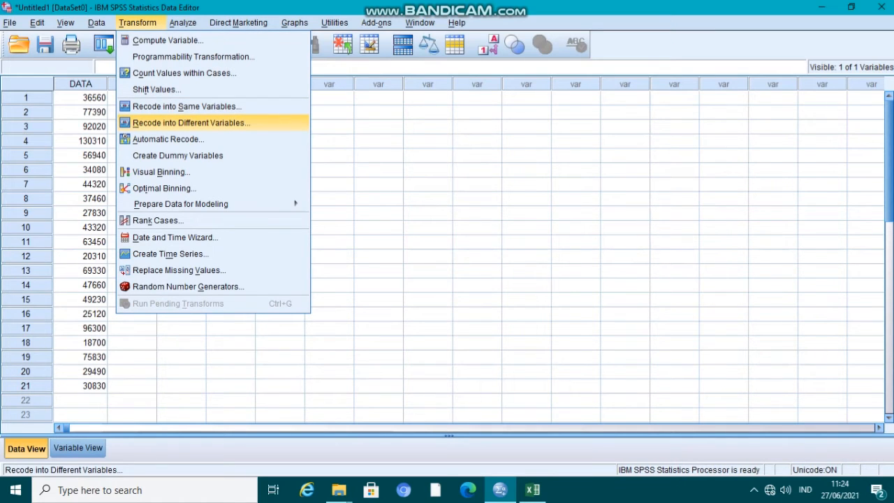
{"action": "key", "text": "Return"}
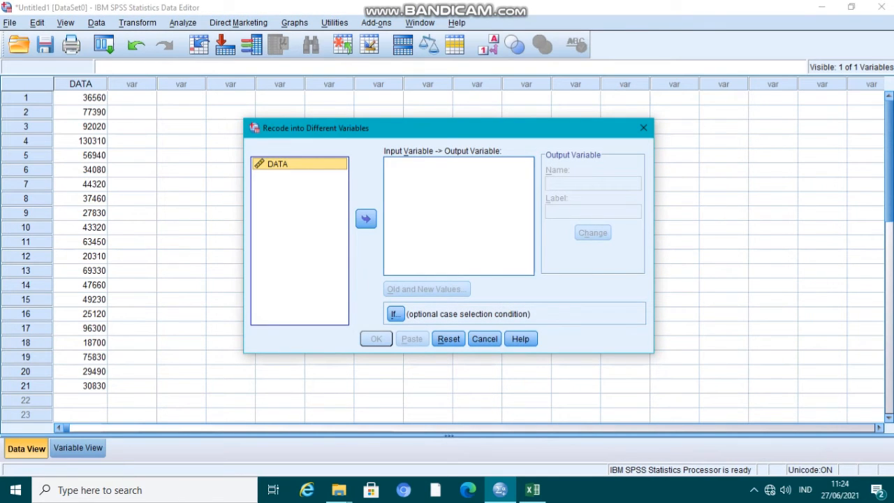
{"action": "key", "text": "Tab"}
{"action": "key", "text": "space"}
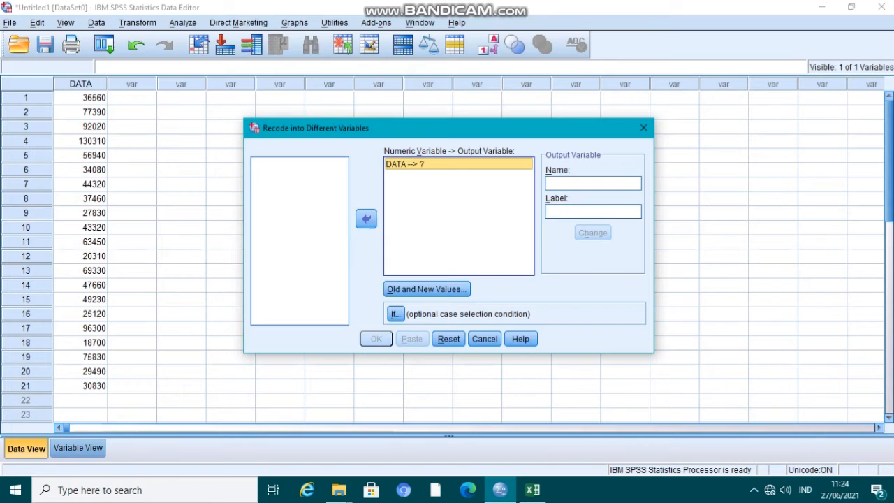
Name the recode's output variable intdata with the label interval and assign it to DATA
{"action": "left_click", "coordinate": [593, 183]}
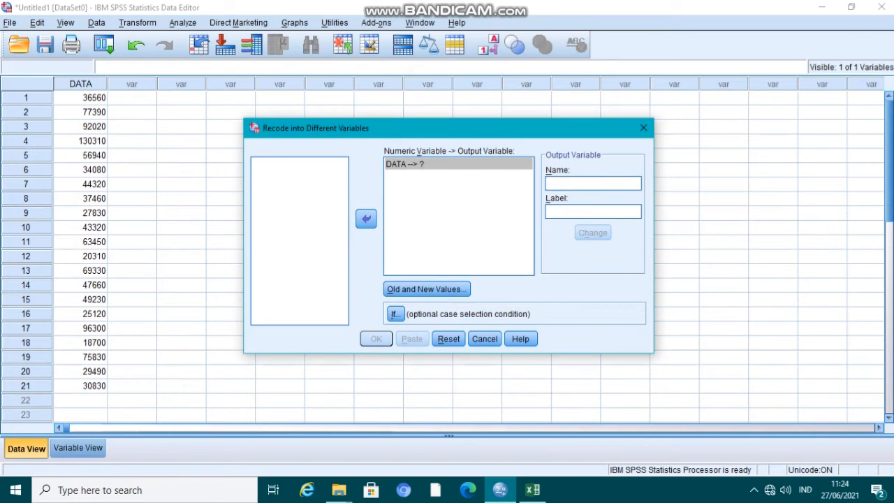
{"action": "type", "text": "INT"}
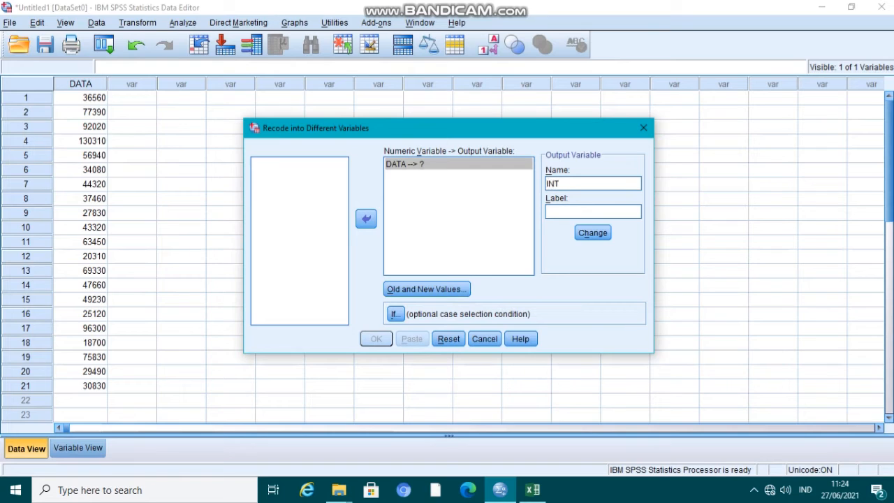
{"action": "key", "text": "BackSpace"}
{"action": "key", "text": "BackSpace"}
{"action": "key", "text": "BackSpace"}
{"action": "type", "text": "intdata"}
{"action": "left_click", "coordinate": [593, 211]}
{"action": "type", "text": "interval"}
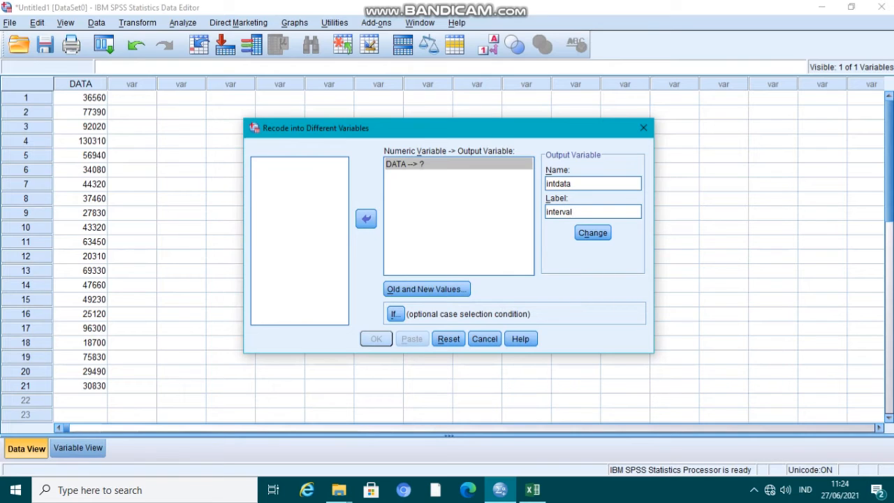
{"action": "left_click", "coordinate": [594, 233]}
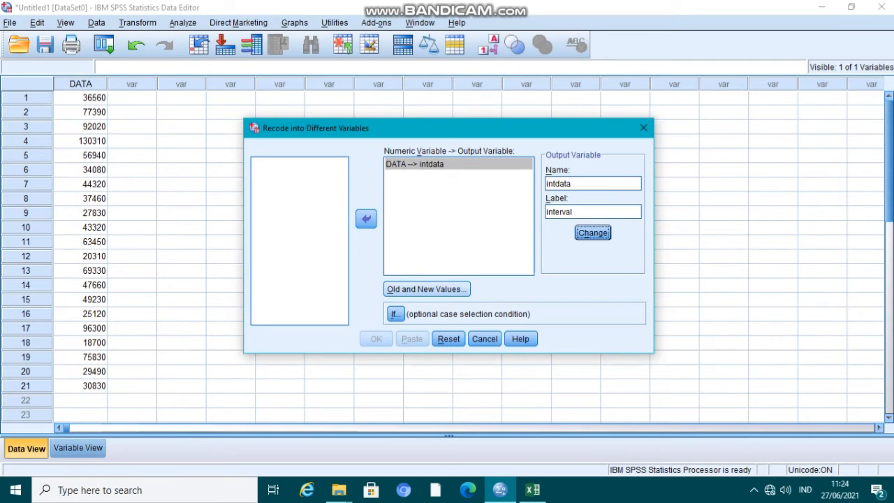
Open the old and new values of the recode and add the range 18700 through 41022 as new value 1
{"action": "left_click", "coordinate": [427, 288]}
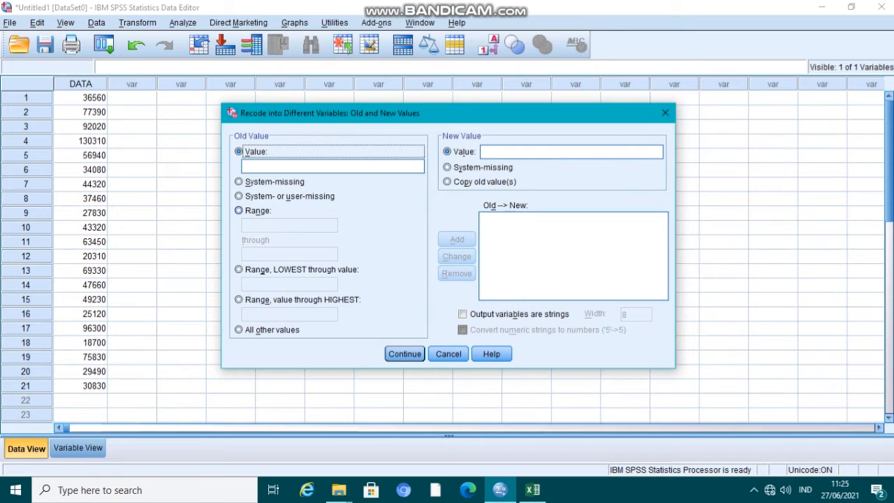
{"action": "left_click", "coordinate": [239, 211]}
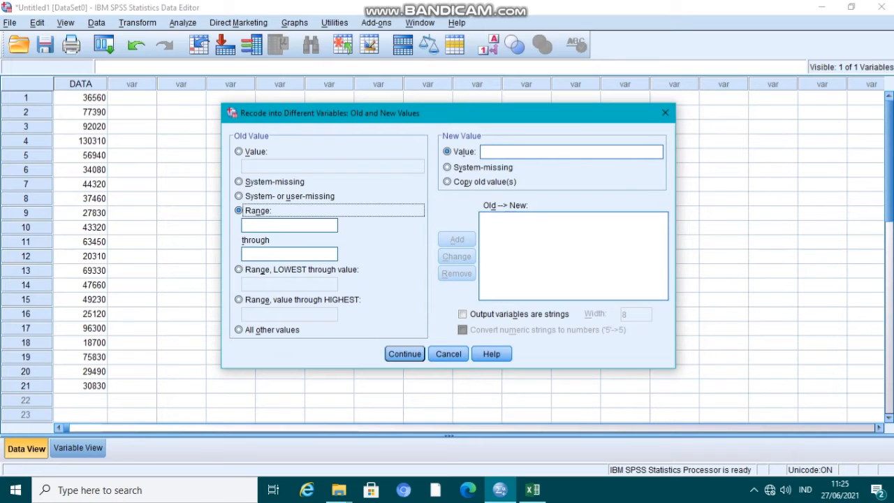
{"action": "left_click", "coordinate": [289, 225]}
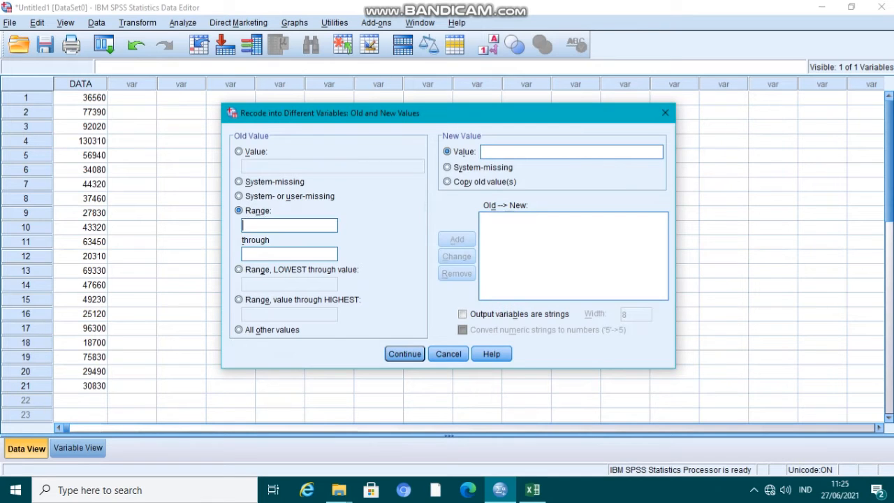
{"action": "type", "text": "18"}
{"action": "type", "text": "700"}
{"action": "type", "text": "41"}
{"action": "type", "text": "022"}
{"action": "type", "text": "1"}
{"action": "left_click", "coordinate": [457, 239]}
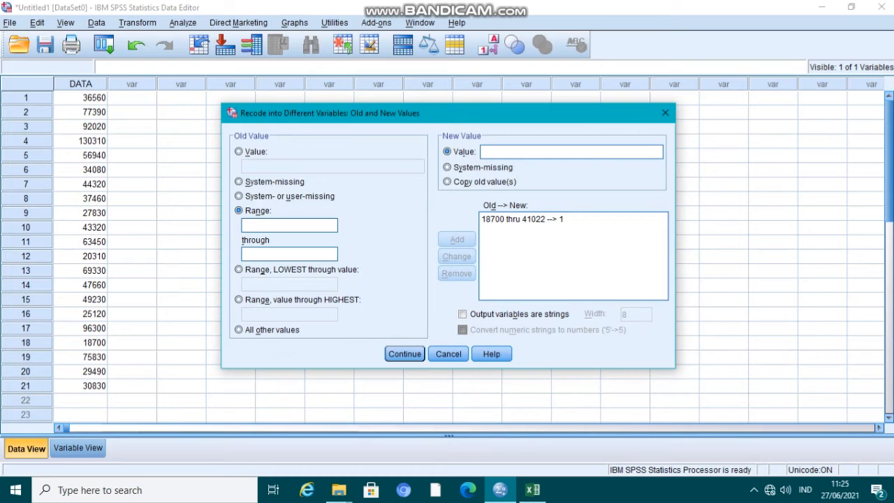
Add a recode rule that turns the range 41023 through 63345 into value 2
{"action": "type", "text": "41023"}
{"action": "left_click", "coordinate": [289, 255]}
{"action": "type", "text": "63345"}
{"action": "left_click", "coordinate": [518, 152]}
{"action": "type", "text": "2"}
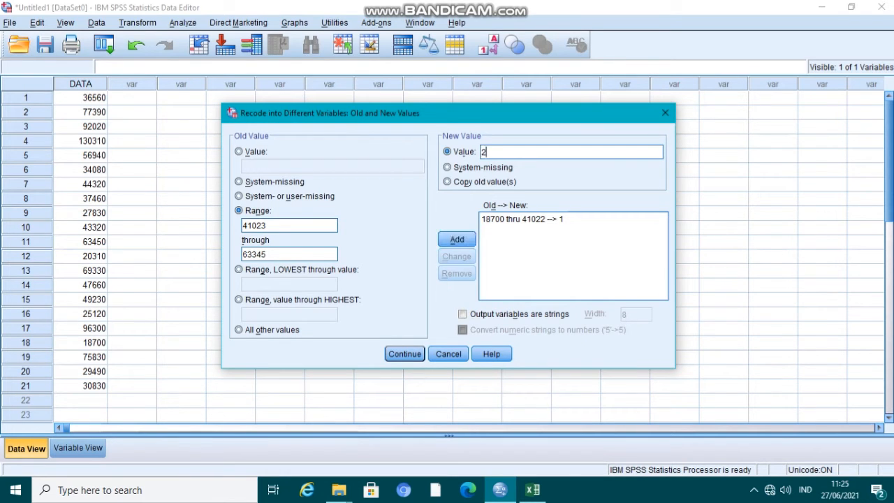
{"action": "left_click", "coordinate": [456, 240]}
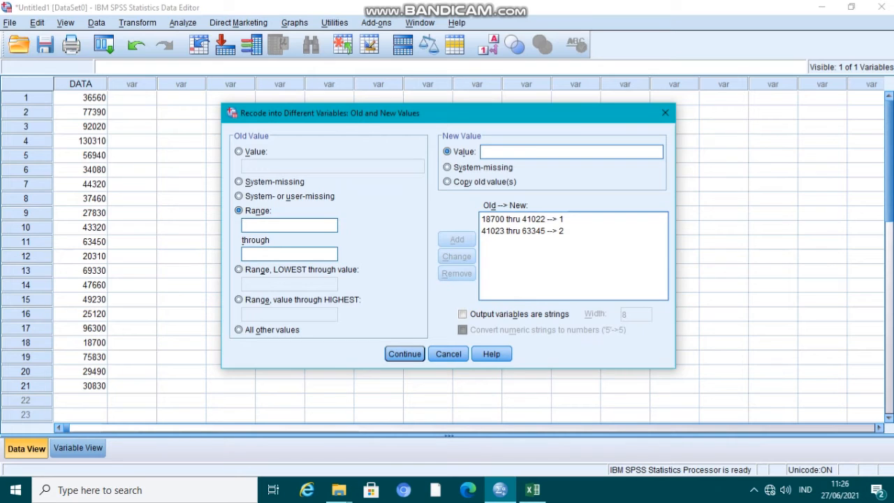
Add a recode rule that turns the range 63346 through 85668 into value 3
{"action": "type", "text": "6"}
{"action": "type", "text": "3"}
{"action": "type", "text": "346"}
{"action": "type", "text": "85"}
{"action": "type", "text": "668"}
{"action": "type", "text": "3"}
{"action": "left_click", "coordinate": [457, 239]}
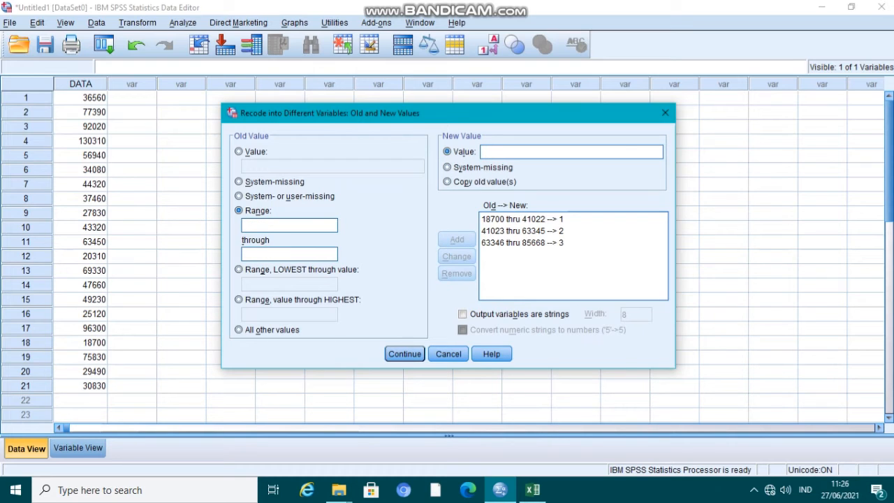
Add a recode rule that turns the range 85669 through 107991 into value 4
{"action": "type", "text": "85669"}
{"action": "left_click", "coordinate": [290, 254]}
{"action": "type", "text": "107991"}
{"action": "left_click", "coordinate": [531, 152]}
{"action": "type", "text": "1"}
{"action": "key", "text": "BackSpace"}
{"action": "type", "text": "4"}
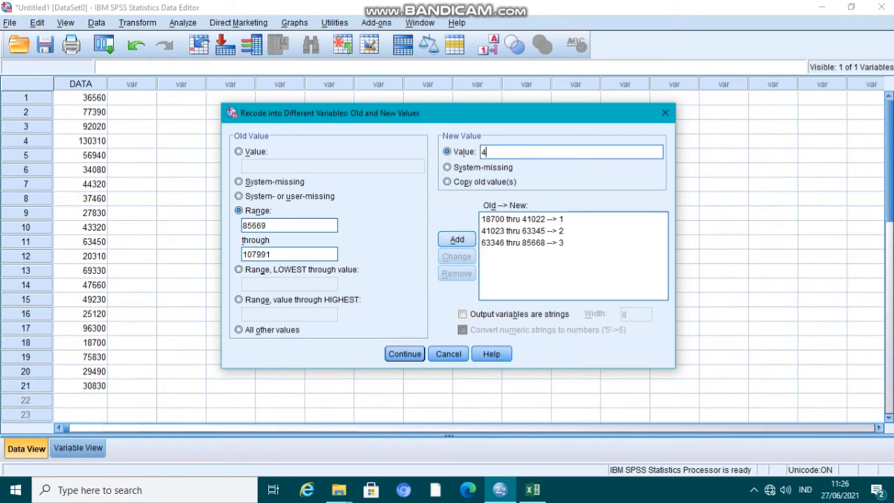
{"action": "left_click", "coordinate": [456, 239]}
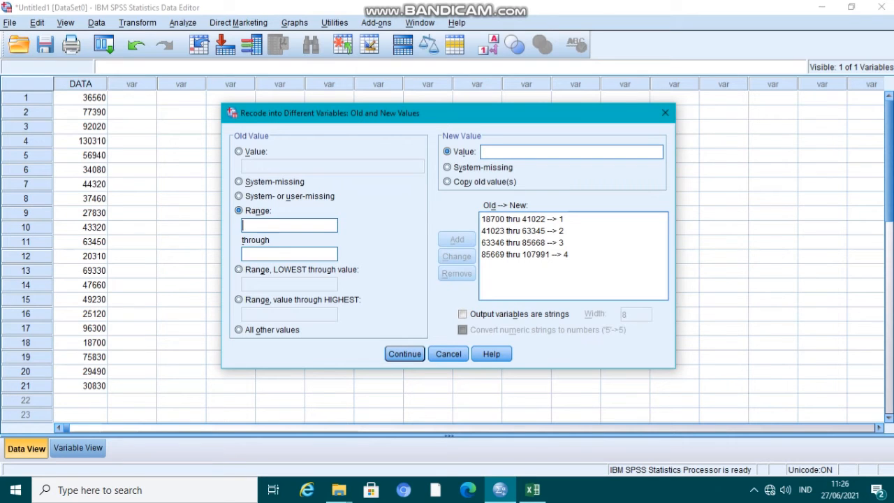
Add a recode rule that turns the range 107992 through 130313 into value 5 and accept the old and new values
{"action": "type", "text": "107992"}
{"action": "key", "text": "Tab"}
{"action": "type", "text": "130313"}
{"action": "left_click", "coordinate": [571, 152]}
{"action": "type", "text": "5"}
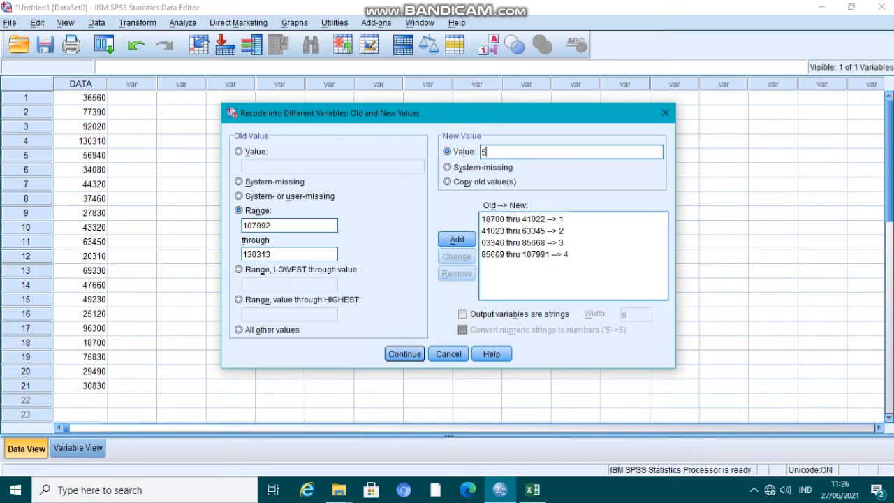
{"action": "left_click", "coordinate": [457, 240]}
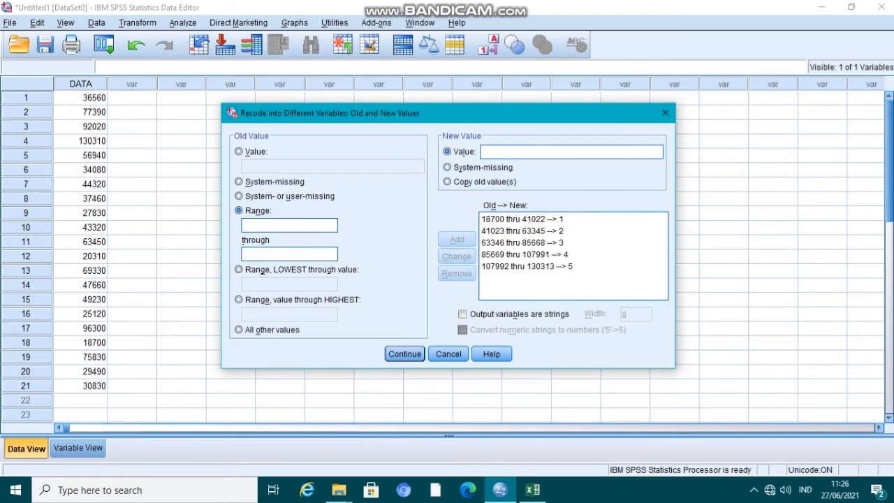
{"action": "key", "text": "Return"}
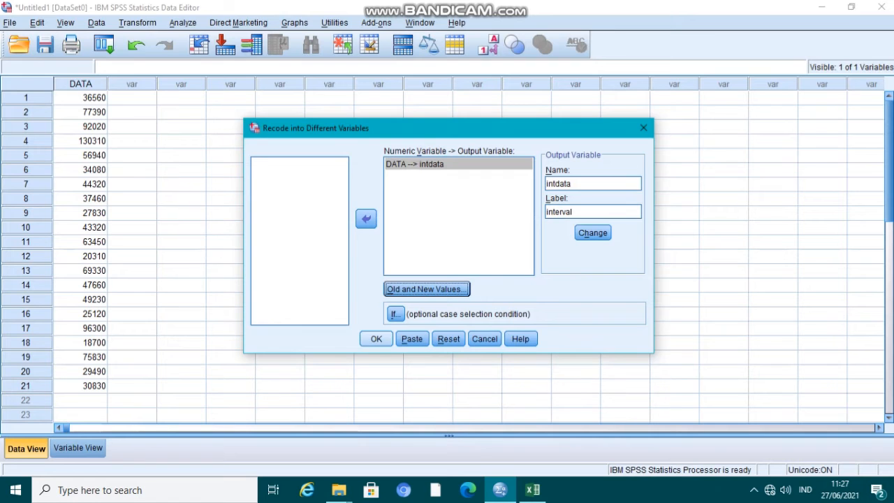
Run the recode of DATA into intdata, minimize the output viewer and check the new variable's definition and values
{"action": "key", "text": "Return"}
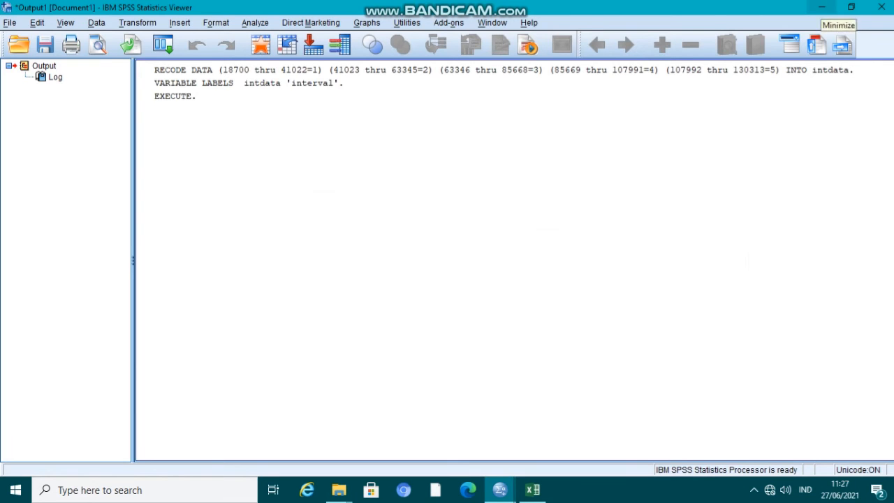
{"action": "left_click", "coordinate": [822, 7]}
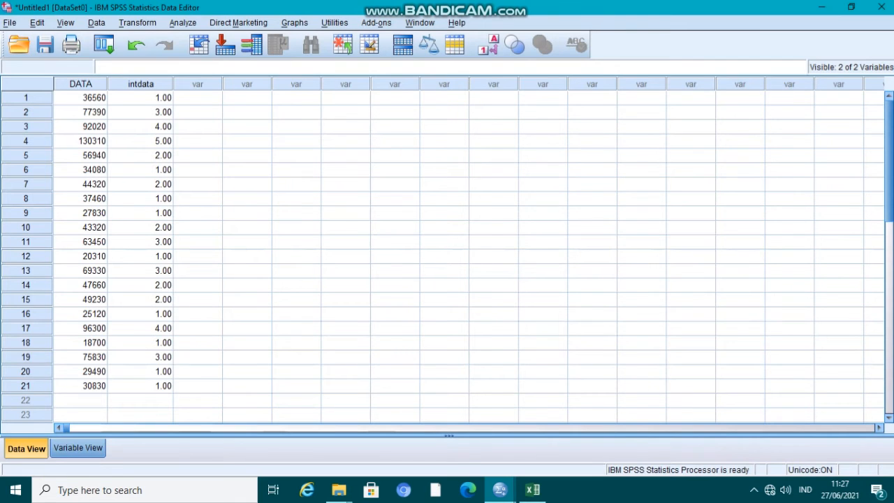
{"action": "left_click", "coordinate": [77, 448]}
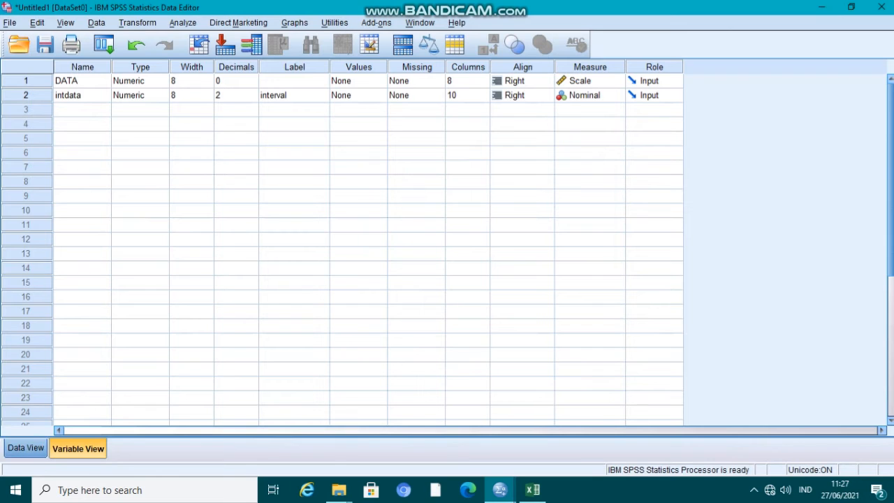
{"action": "left_click", "coordinate": [26, 448]}
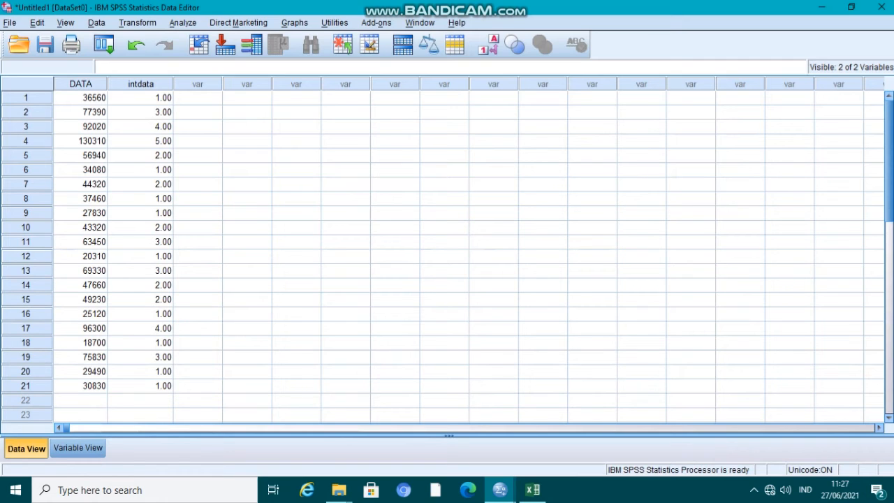
Set the decimals of the intdata variable to 0 and check its values in the data grid
{"action": "left_click", "coordinate": [77, 448]}
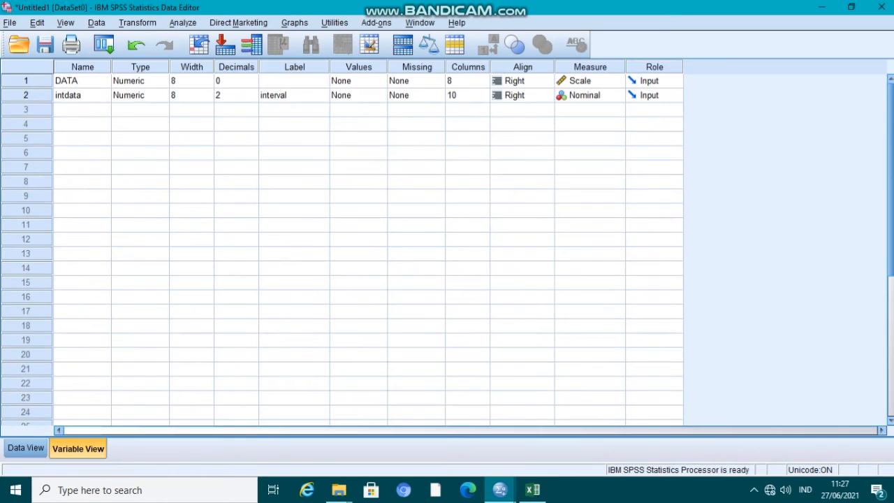
{"action": "left_click", "coordinate": [241, 96]}
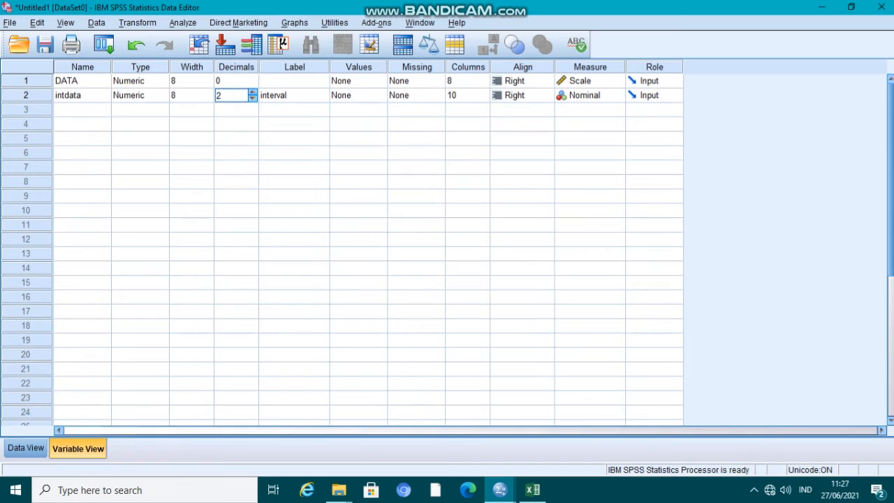
{"action": "left_click", "coordinate": [252, 99]}
{"action": "left_click", "coordinate": [253, 99]}
{"action": "key", "text": "Return"}
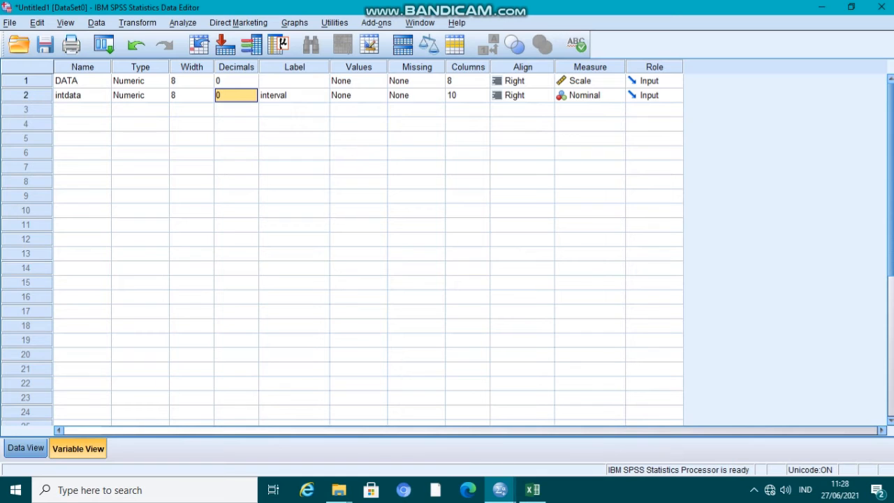
{"action": "left_click", "coordinate": [26, 449]}
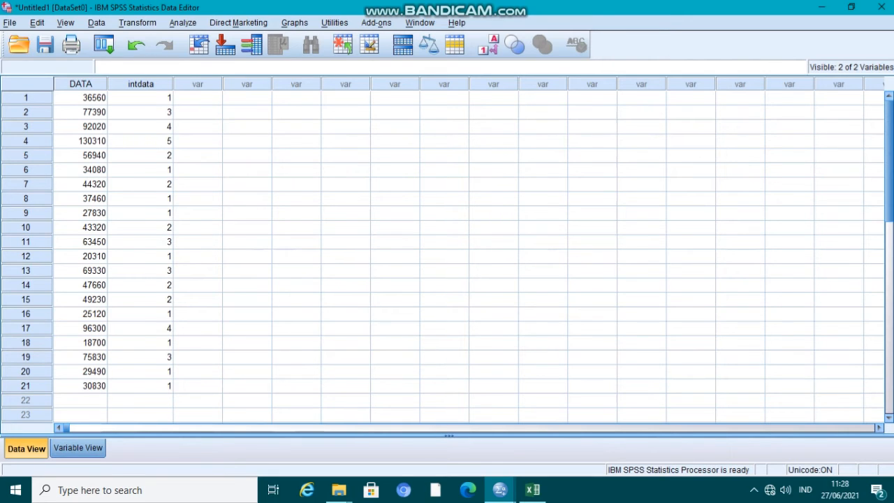
{"action": "left_click", "coordinate": [78, 448]}
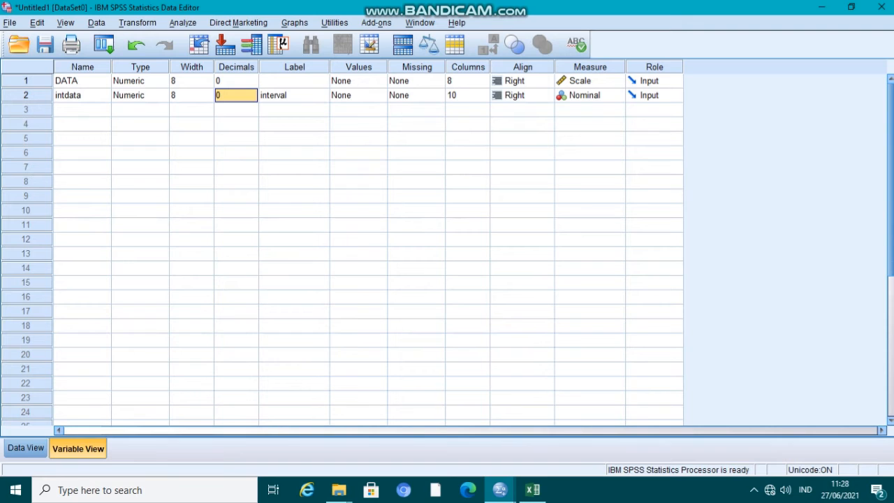
{"action": "left_click", "coordinate": [361, 96]}
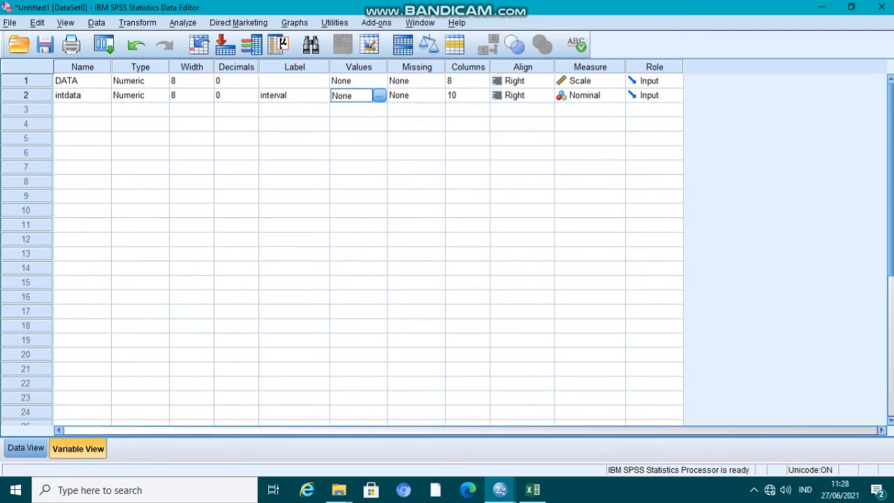
{"action": "left_click", "coordinate": [378, 96]}
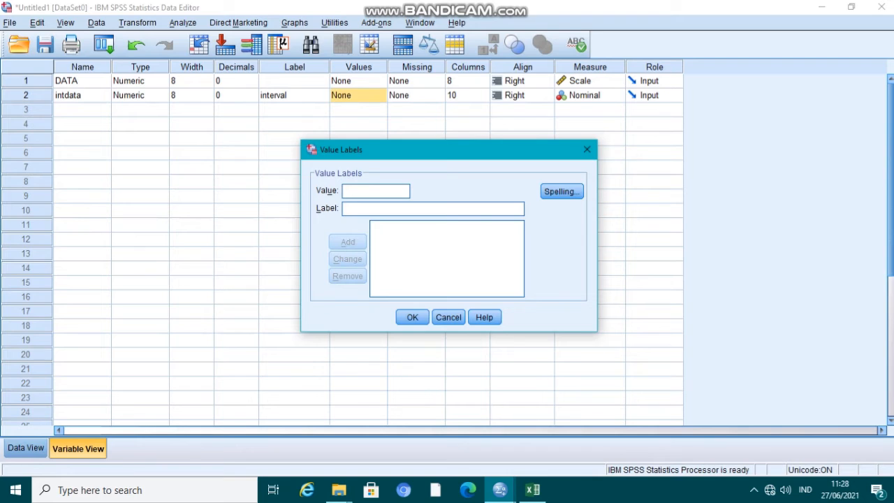
{"action": "type", "text": "1"}
{"action": "type", "text": "18"}
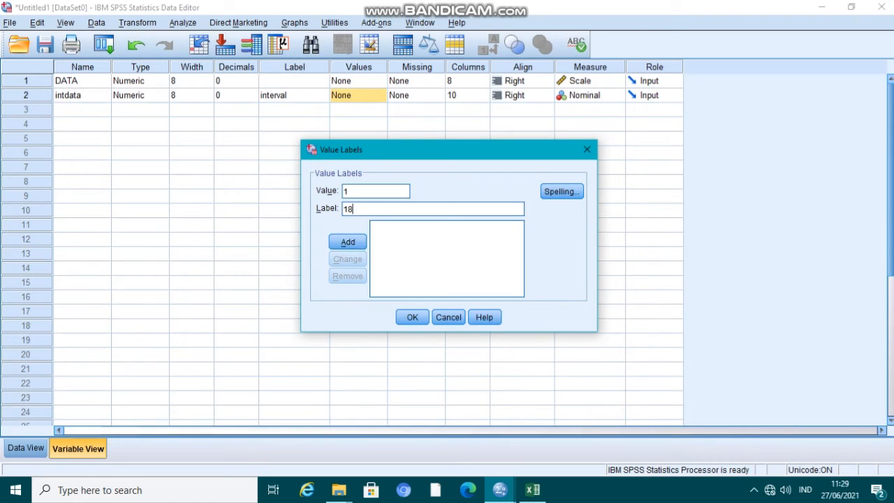
{"action": "type", "text": "700-41022"}
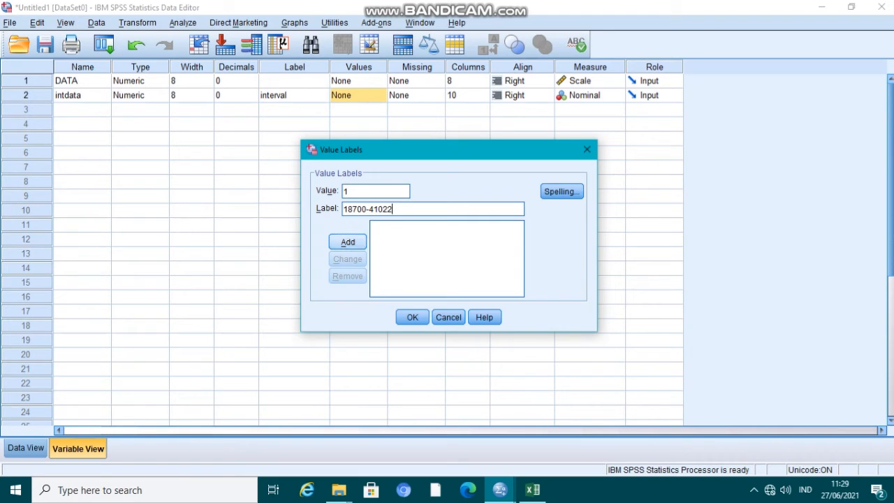
{"action": "key", "text": "Return"}
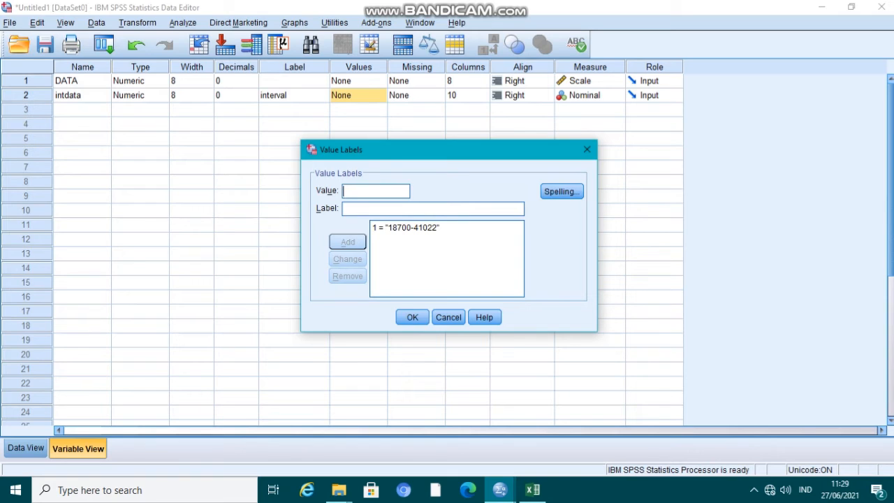
{"action": "type", "text": "2412"}
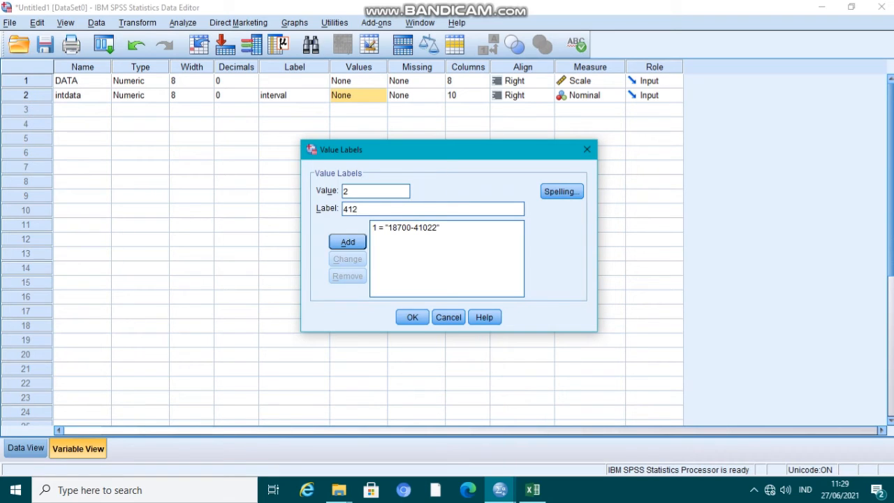
{"action": "key", "text": "BackSpace"}
{"action": "type", "text": "023-63345"}
{"action": "key", "text": "Return"}
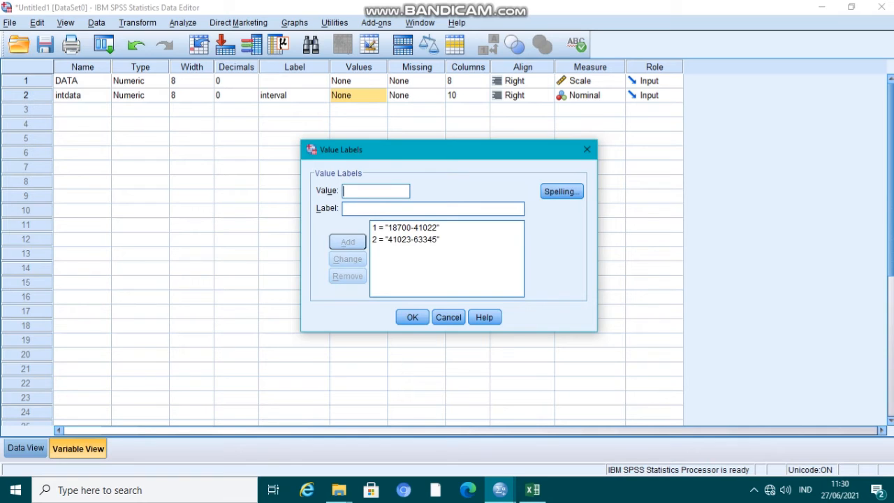
{"action": "type", "text": "3"}
{"action": "key", "text": "Tab"}
{"action": "type", "text": "63"}
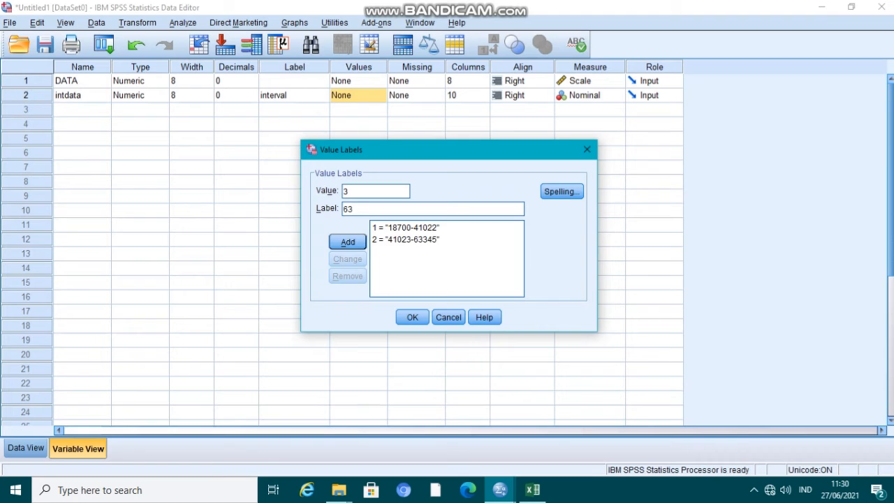
{"action": "type", "text": "346-5668"}
{"action": "key", "text": "BackSpace"}
{"action": "key", "text": "BackSpace"}
{"action": "key", "text": "BackSpace"}
{"action": "key", "text": "BackSpace"}
{"action": "type", "text": "5668"}
{"action": "key", "text": "Return"}
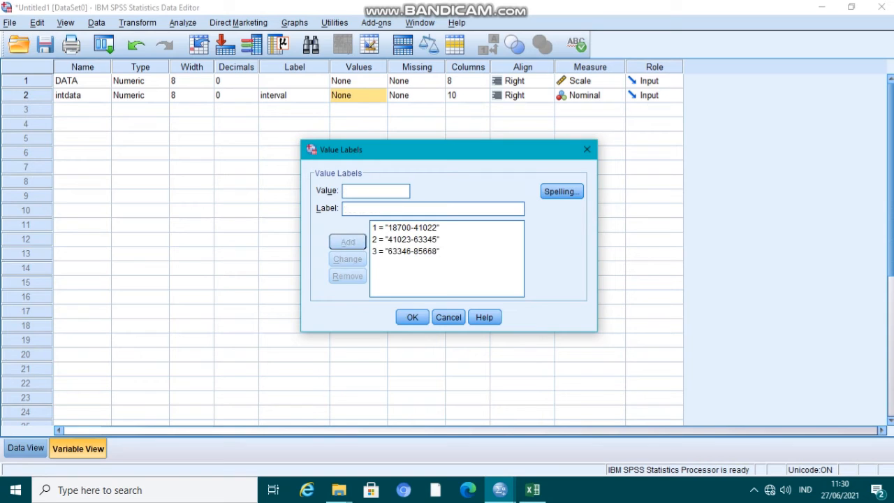
{"action": "type", "text": "4"}
{"action": "key", "text": "Tab"}
{"action": "type", "text": "85"}
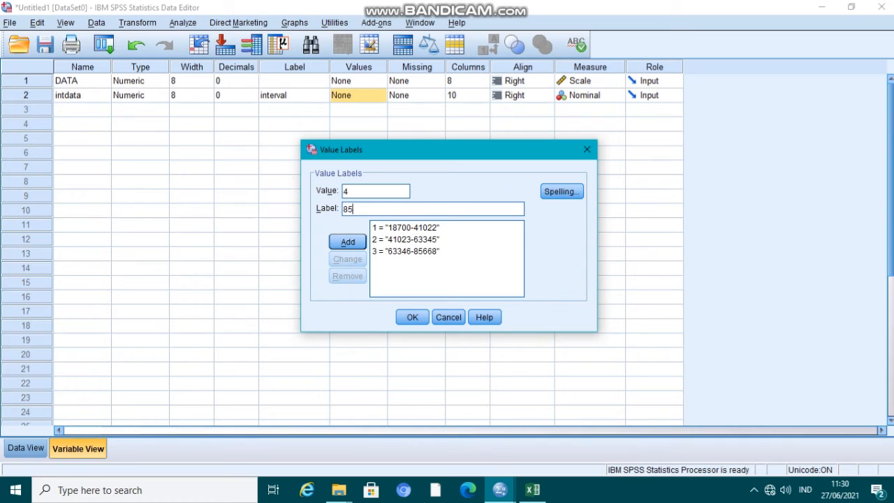
{"action": "type", "text": "669-107991"}
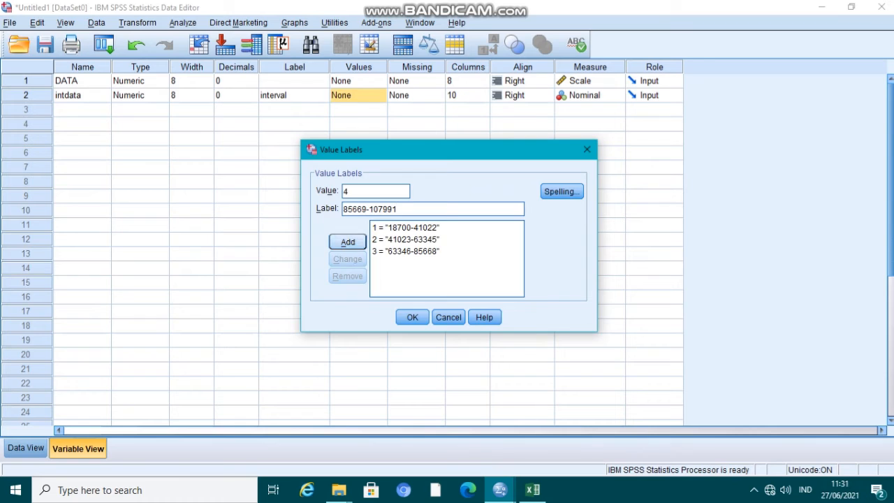
{"action": "key", "text": "Return"}
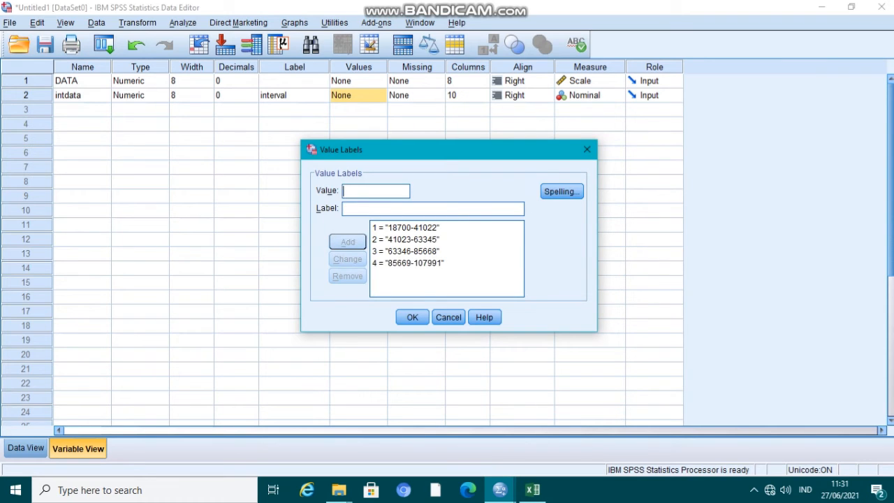
{"action": "type", "text": "5"}
{"action": "key", "text": "Tab"}
{"action": "type", "text": "107"}
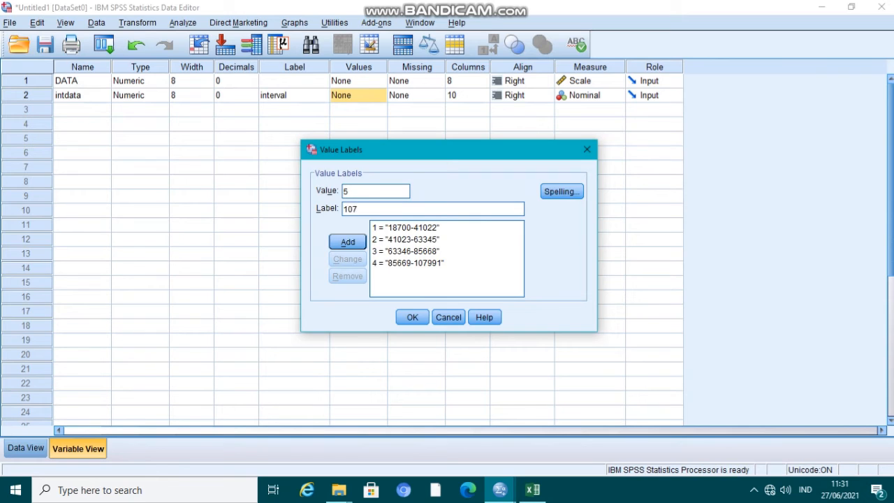
{"action": "type", "text": "992-130313"}
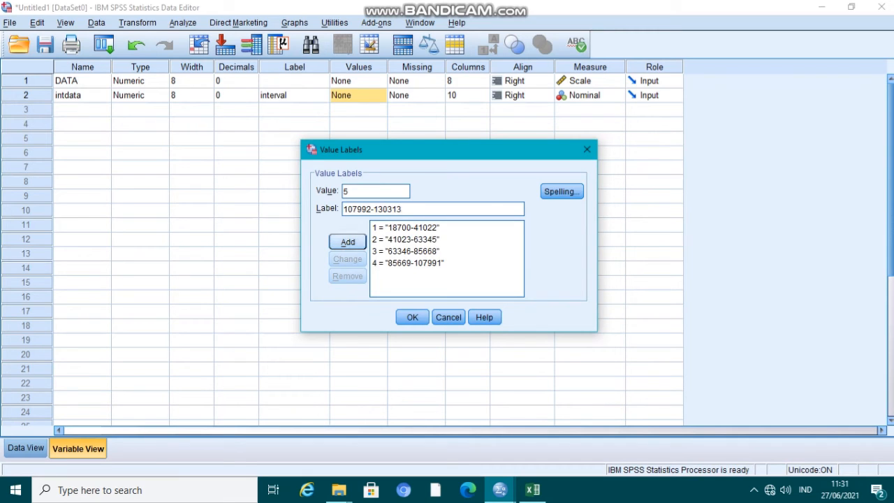
{"action": "key", "text": "Return"}
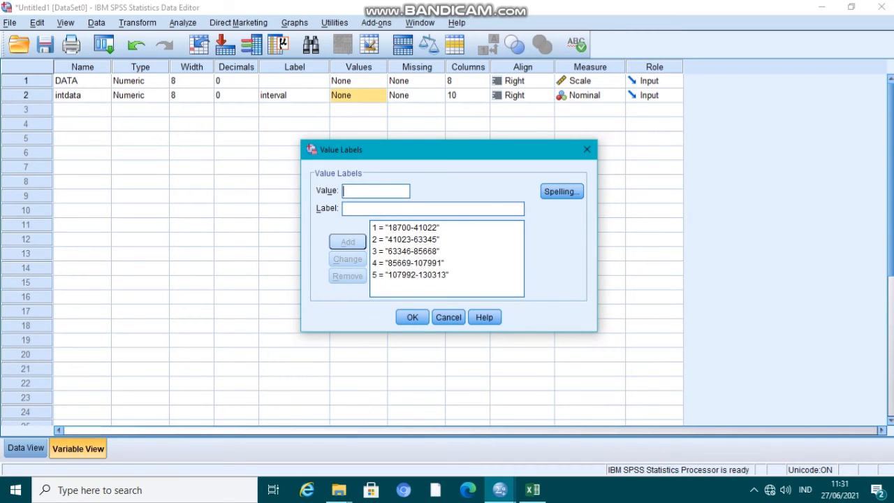
{"action": "key", "text": "Return"}
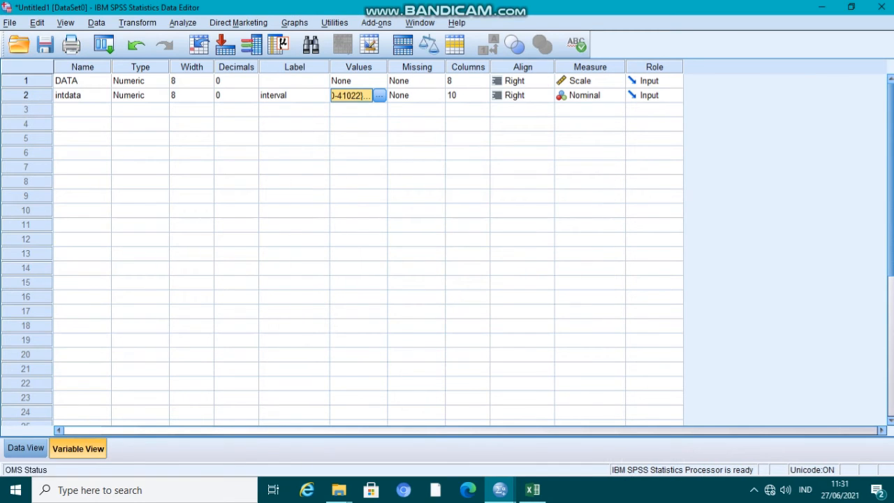
Return to the data and start a Frequencies analysis with interval [intdata] as the analysed variable
{"action": "left_click", "coordinate": [25, 448]}
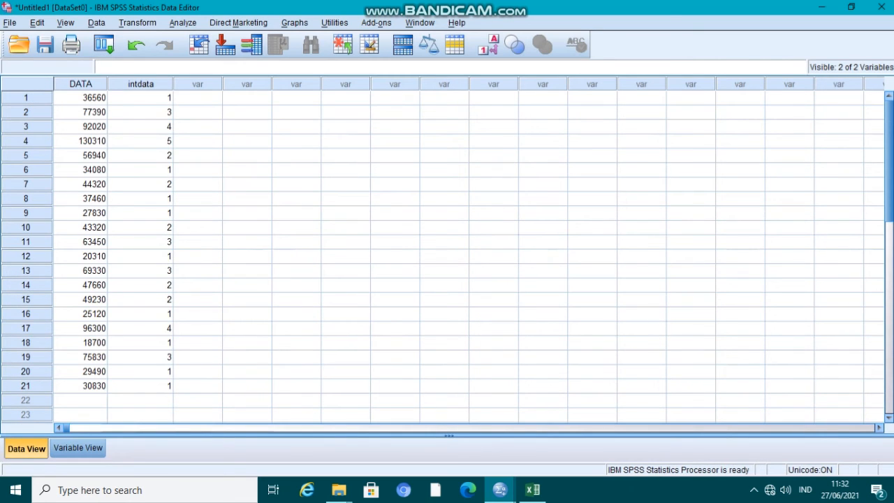
{"action": "key", "text": "alt+a"}
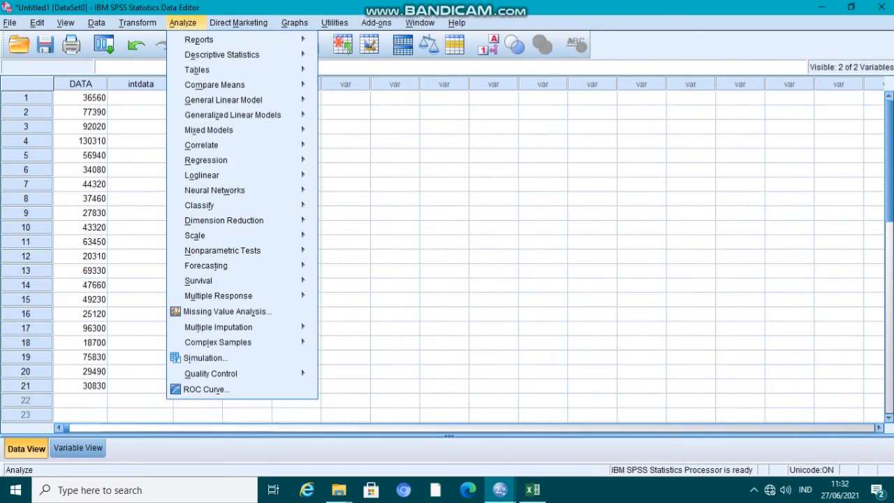
{"action": "key", "text": "Down"}
{"action": "key", "text": "Down"}
{"action": "key", "text": "Right"}
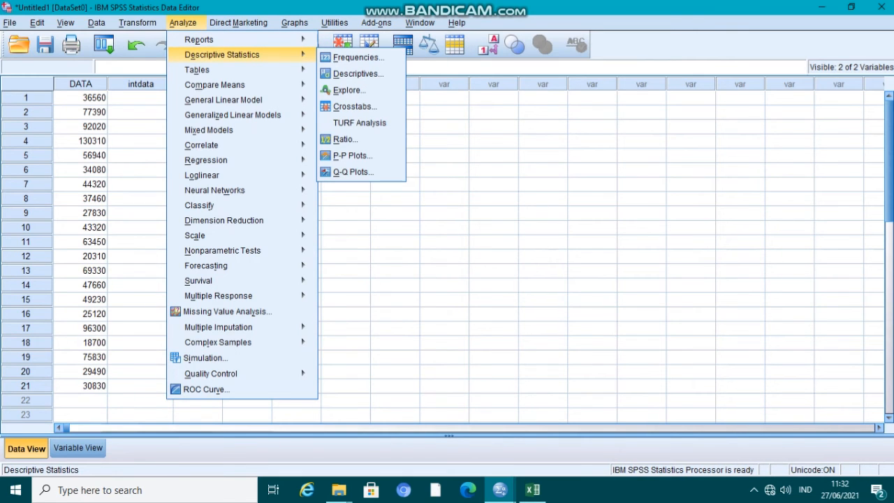
{"action": "key", "text": "Down"}
{"action": "key", "text": "Return"}
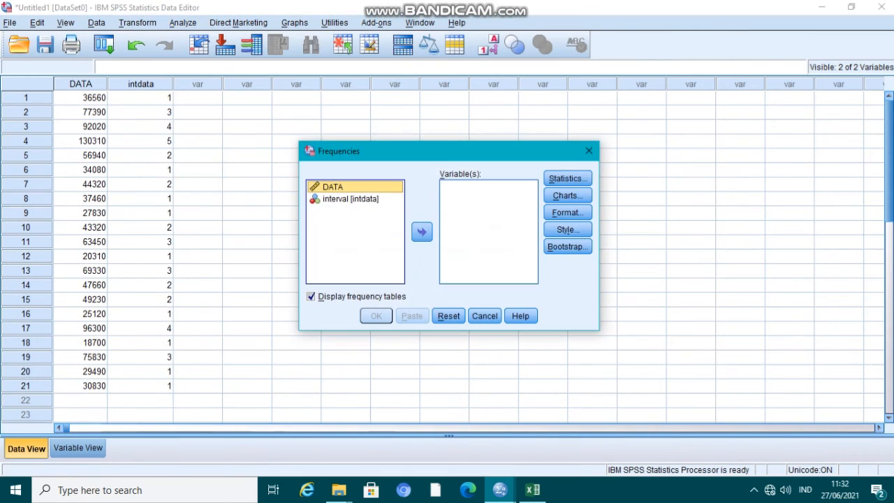
{"action": "left_click", "coordinate": [351, 199]}
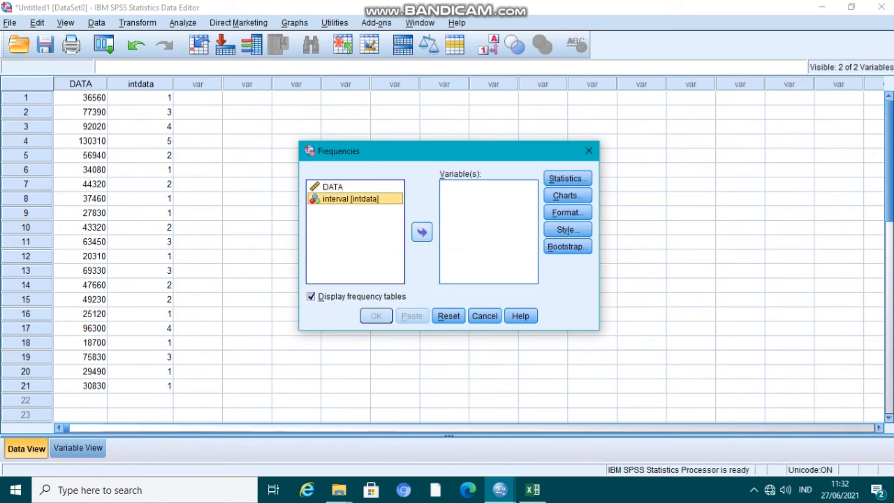
{"action": "left_click", "coordinate": [422, 232]}
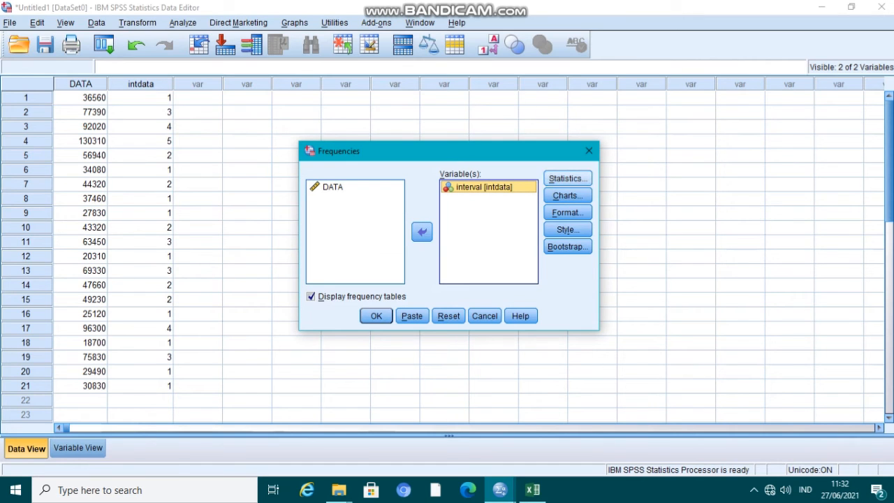
Enable percentiles in the Frequencies statistics and add the percentile values 1, 2, 3, 4 and 5
{"action": "left_click", "coordinate": [567, 178]}
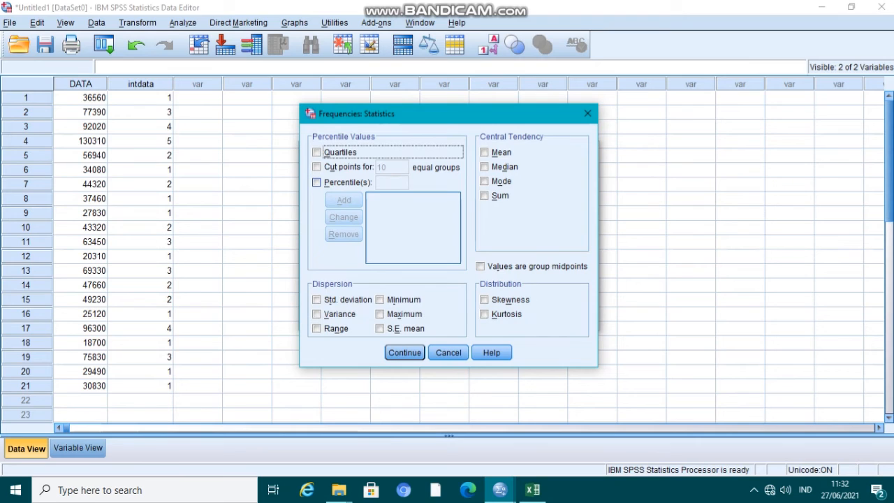
{"action": "left_click", "coordinate": [317, 182]}
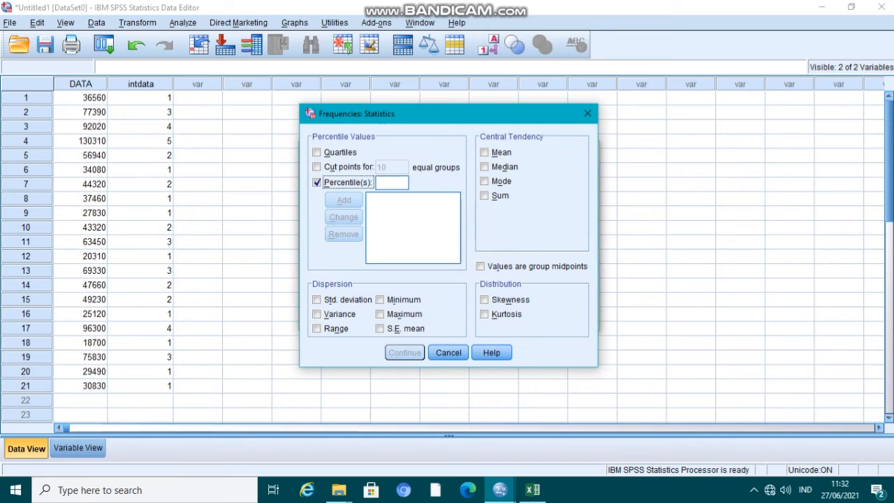
{"action": "left_click", "coordinate": [392, 183]}
{"action": "type", "text": "1"}
{"action": "key", "text": "Return"}
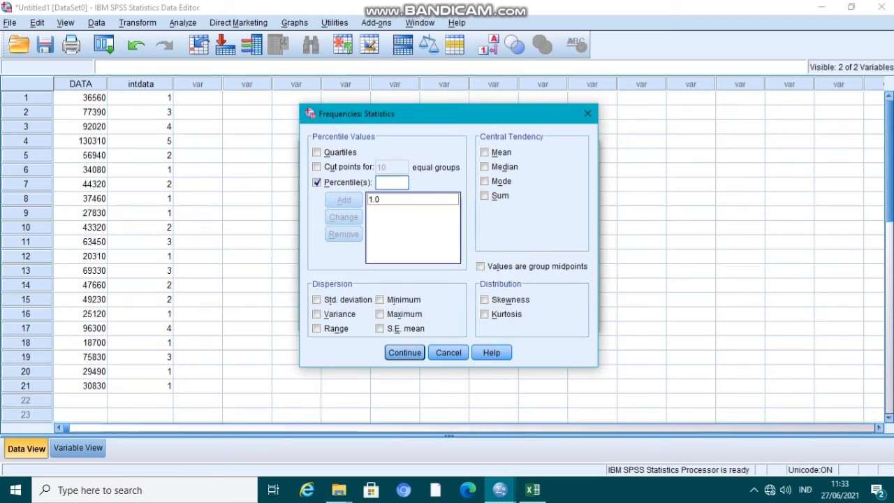
{"action": "type", "text": "2"}
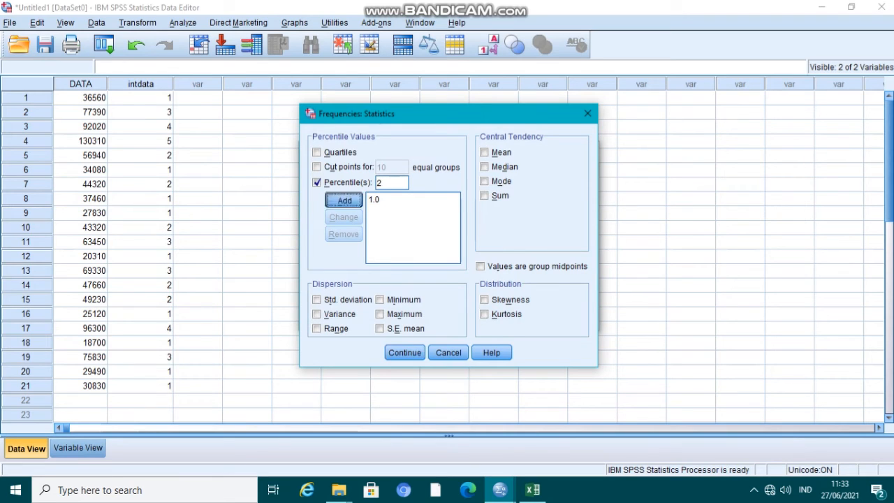
{"action": "key", "text": "Return"}
{"action": "type", "text": "3"}
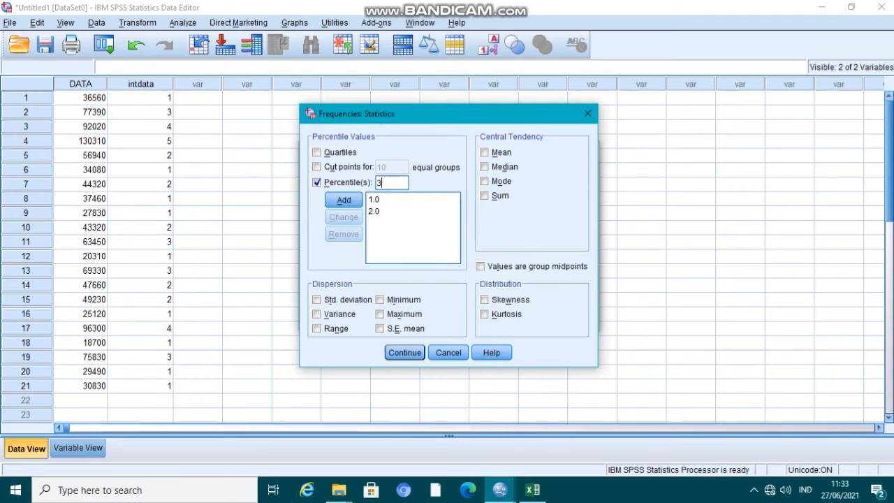
{"action": "key", "text": "Return"}
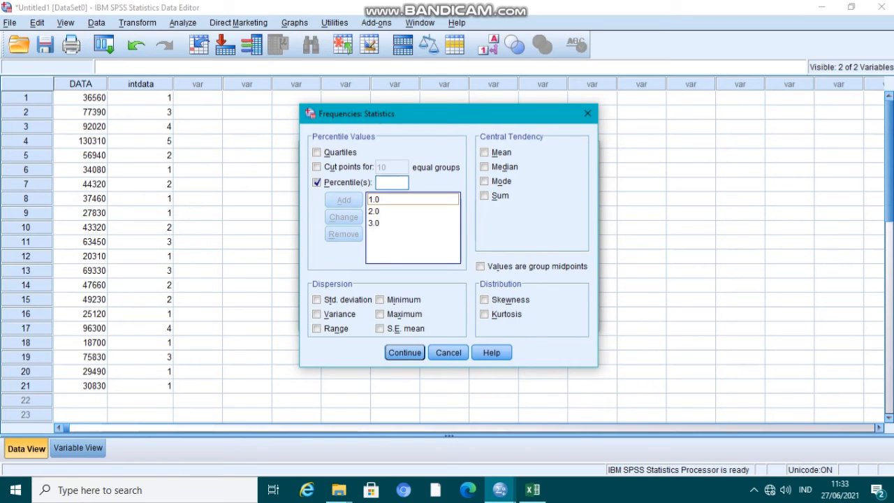
{"action": "type", "text": "4"}
{"action": "key", "text": "Return"}
{"action": "type", "text": "5"}
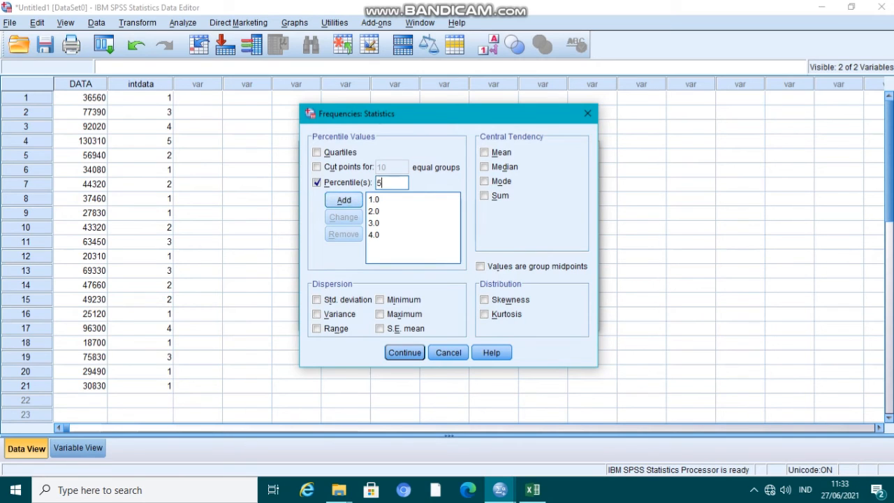
{"action": "key", "text": "Return"}
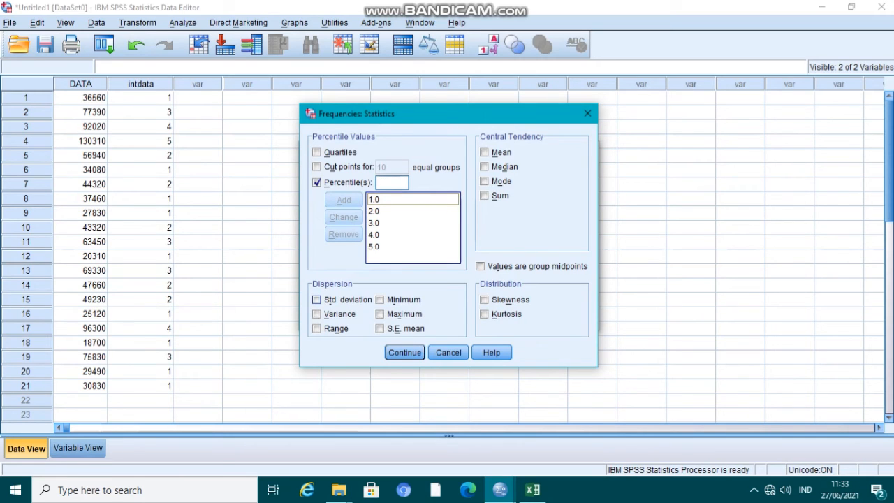
Include all dispersion measures: standard deviation, variance, range, minimum, maximum and S.E. mean
{"action": "left_click", "coordinate": [316, 300]}
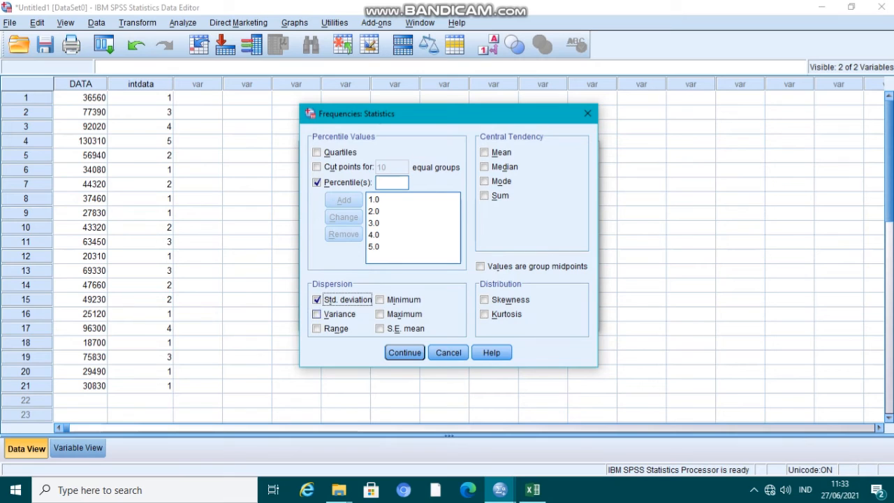
{"action": "left_click", "coordinate": [317, 314]}
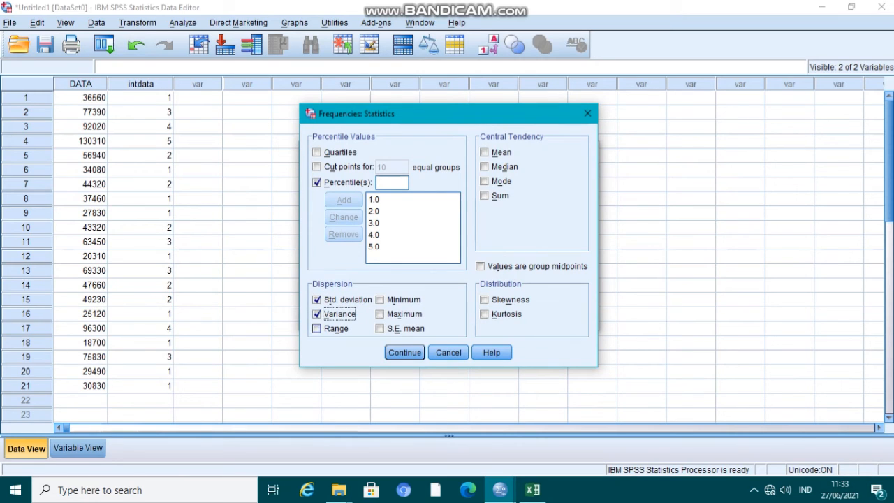
{"action": "left_click", "coordinate": [316, 328]}
{"action": "left_click", "coordinate": [380, 299]}
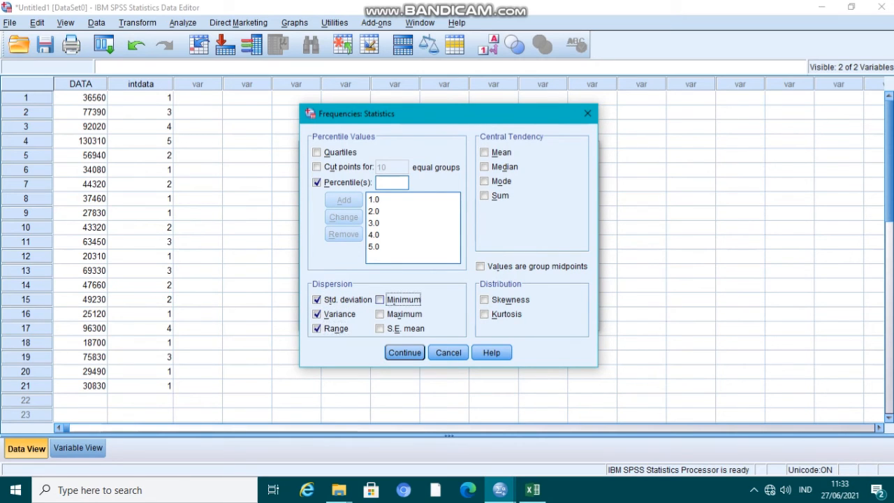
{"action": "left_click", "coordinate": [380, 314]}
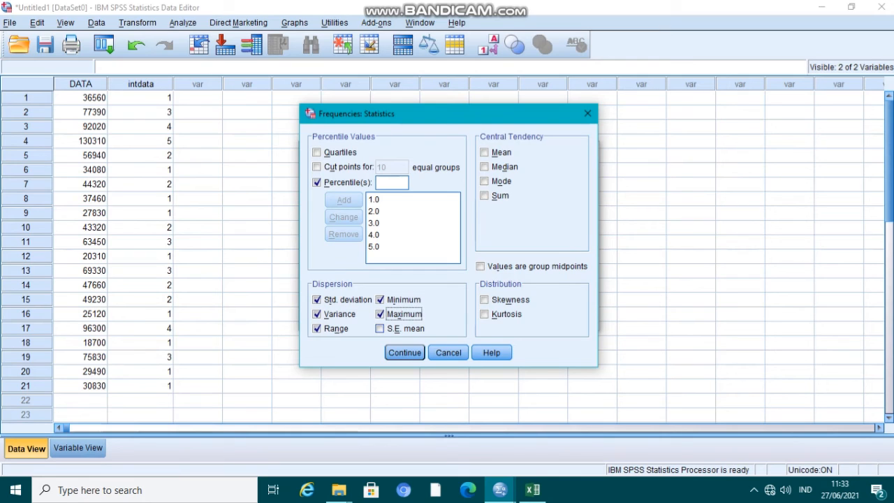
{"action": "left_click", "coordinate": [380, 328]}
Include the mean, median, skewness and kurtosis, and accept the statistics settings
{"action": "left_click", "coordinate": [484, 152]}
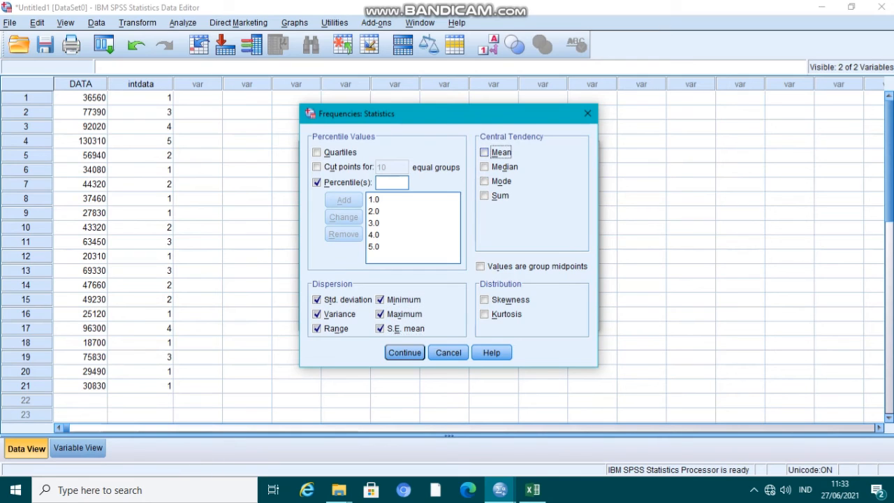
{"action": "left_click", "coordinate": [484, 167]}
{"action": "left_click", "coordinate": [484, 152]}
{"action": "left_click", "coordinate": [484, 300]}
{"action": "left_click", "coordinate": [484, 314]}
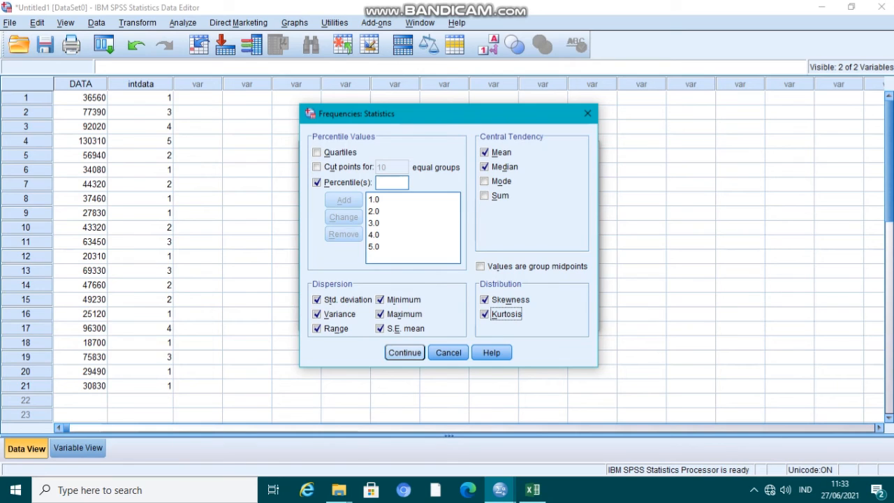
{"action": "left_click", "coordinate": [405, 352]}
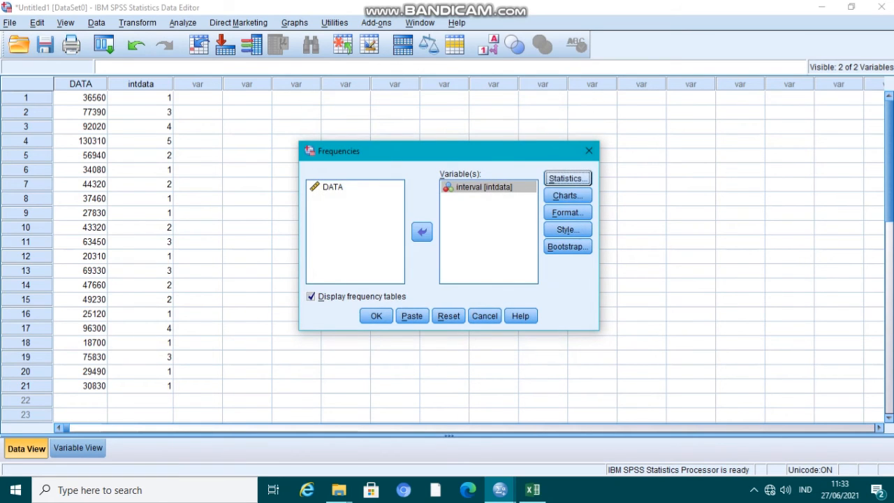
Request a histogram with a normal curve and run the Frequencies analysis
{"action": "left_click", "coordinate": [568, 196]}
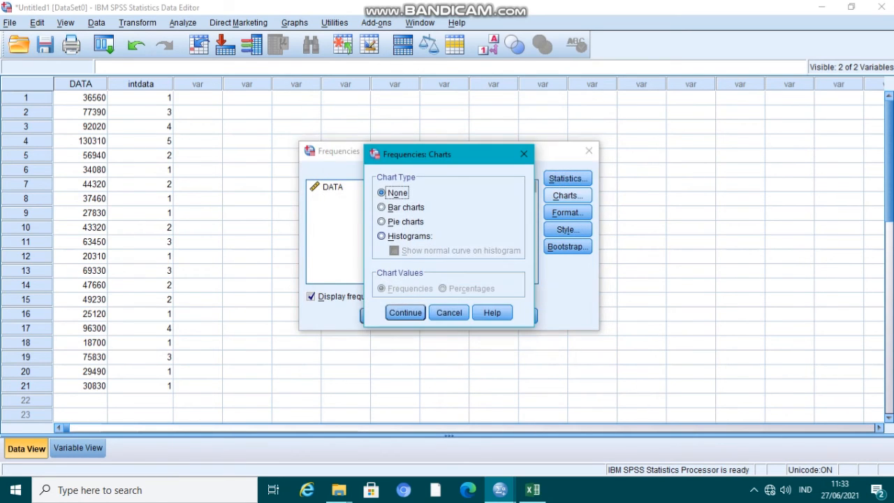
{"action": "left_click", "coordinate": [382, 236]}
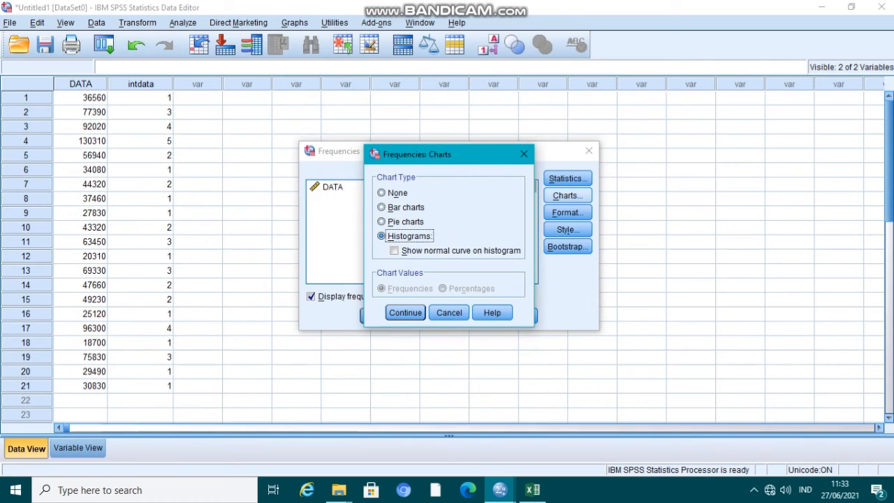
{"action": "left_click", "coordinate": [395, 251]}
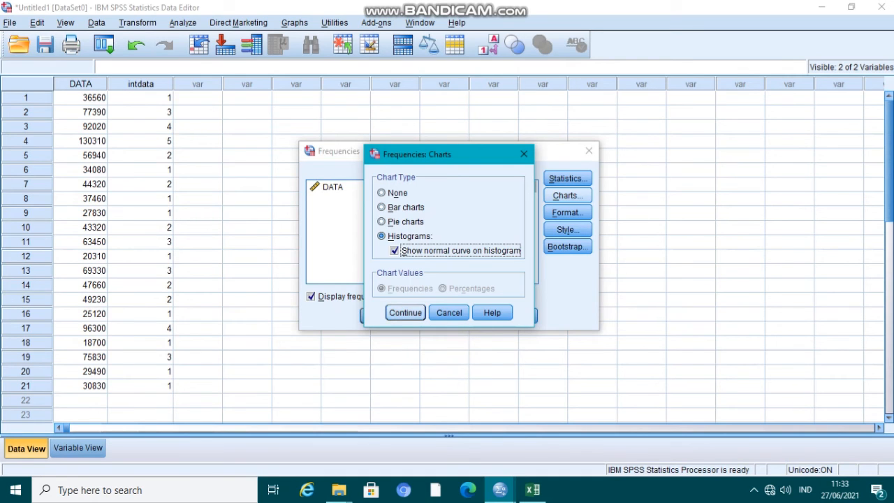
{"action": "left_click", "coordinate": [406, 312]}
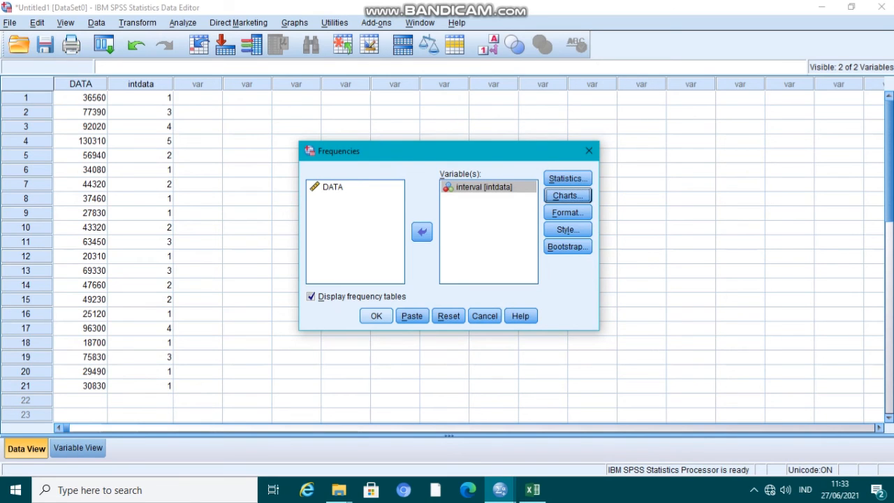
{"action": "left_click", "coordinate": [376, 315]}
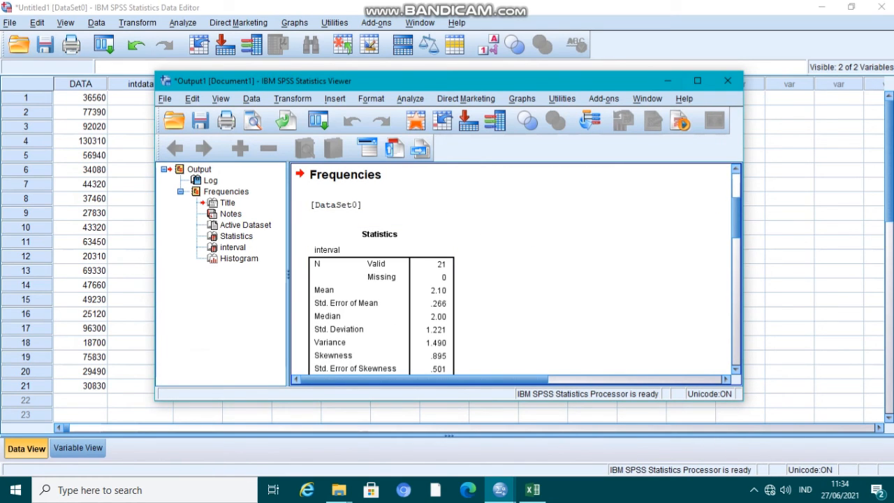
Maximize the output viewer and examine the command log, the Statistics table and the interval frequency table
{"action": "scroll", "coordinate": [514, 272], "scroll_direction": "down", "scroll_amount": 5}
{"action": "left_click", "coordinate": [698, 80]}
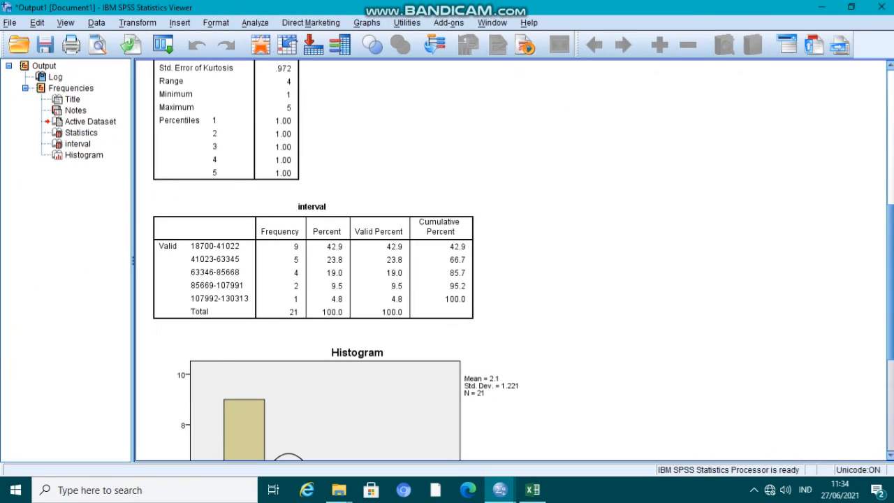
{"action": "scroll", "coordinate": [514, 261], "scroll_direction": "up", "scroll_amount": 5}
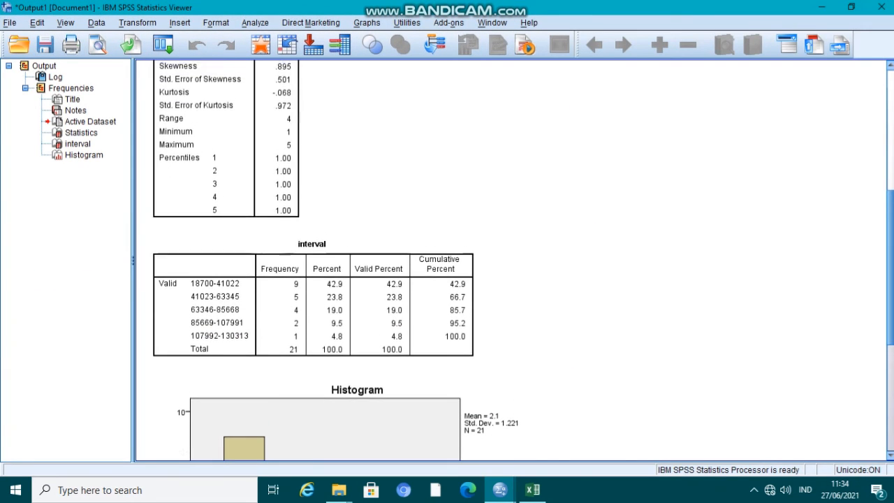
{"action": "scroll", "coordinate": [514, 260], "scroll_direction": "up", "scroll_amount": 3}
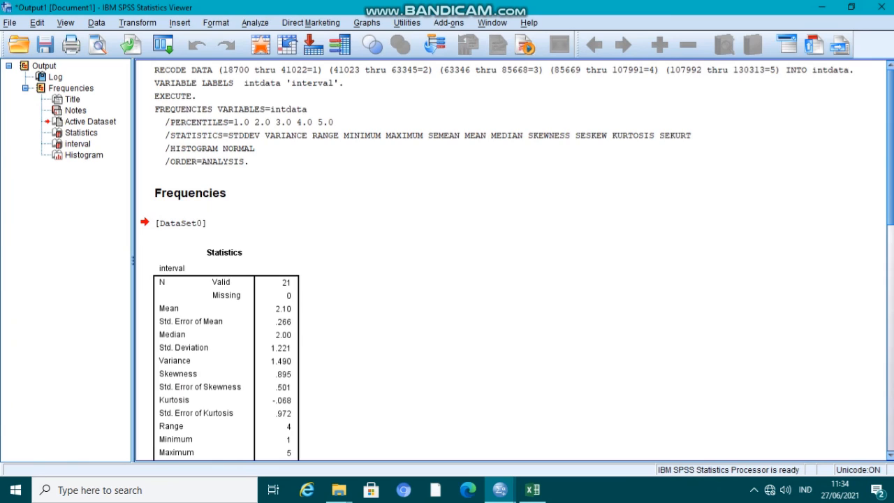
{"action": "scroll", "coordinate": [513, 261], "scroll_direction": "down", "scroll_amount": 2}
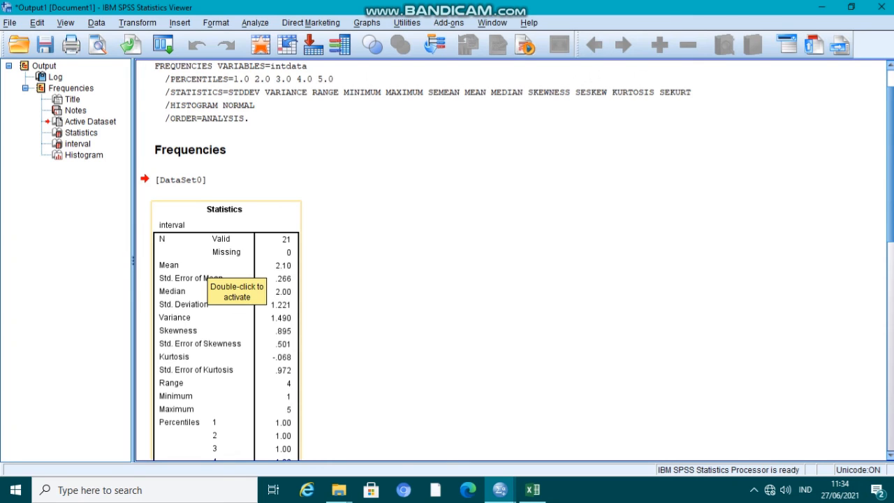
{"action": "scroll", "coordinate": [231, 286], "scroll_direction": "down", "scroll_amount": 5}
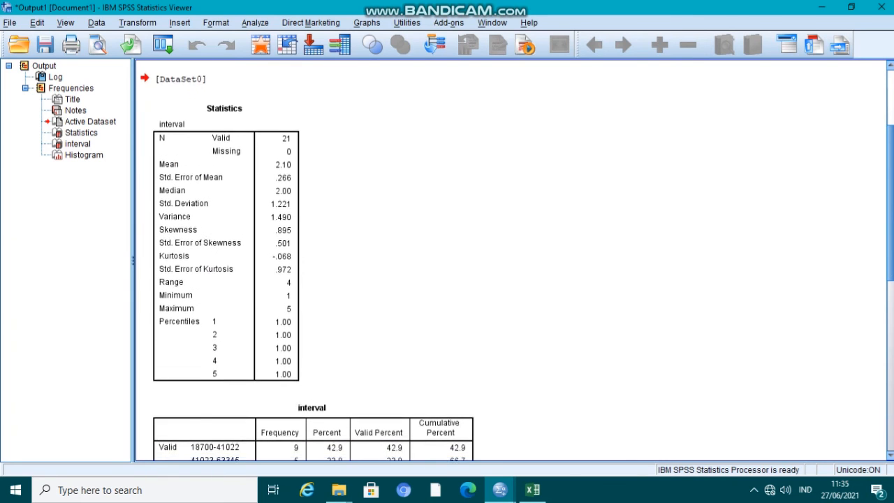
{"action": "scroll", "coordinate": [514, 262], "scroll_direction": "down", "scroll_amount": 1}
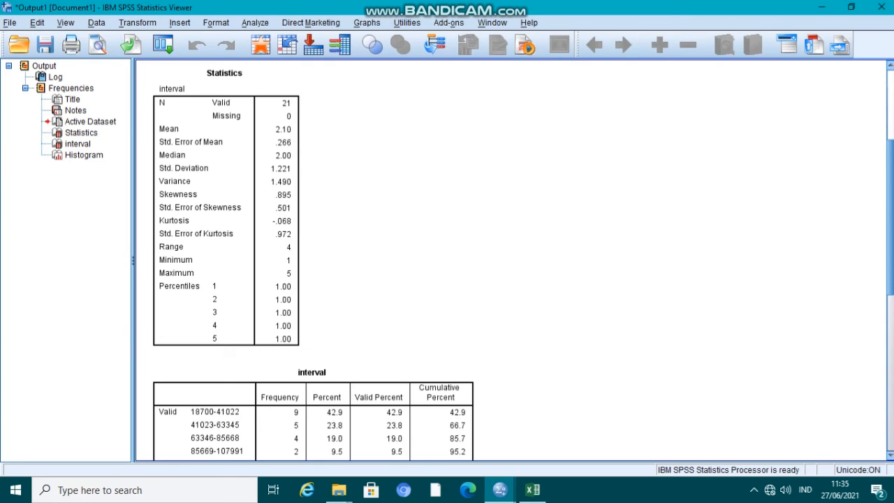
{"action": "scroll", "coordinate": [513, 262], "scroll_direction": "down", "scroll_amount": 4}
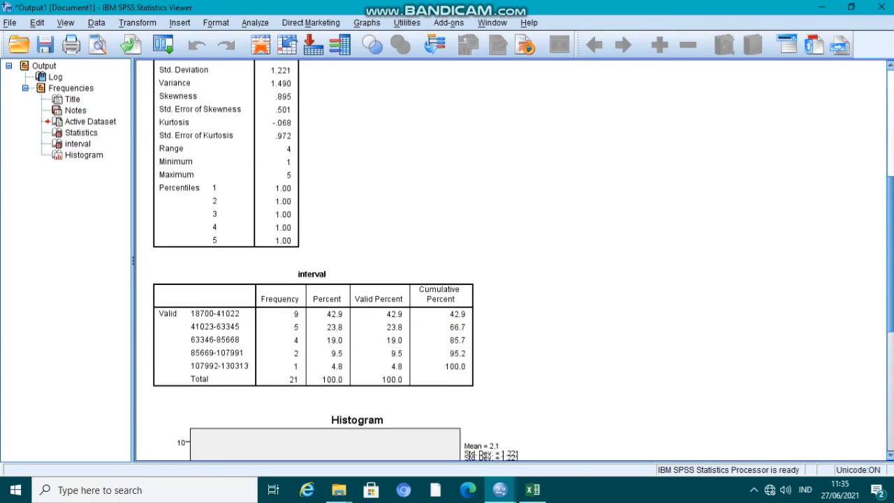
{"action": "scroll", "coordinate": [514, 262], "scroll_direction": "down", "scroll_amount": 2}
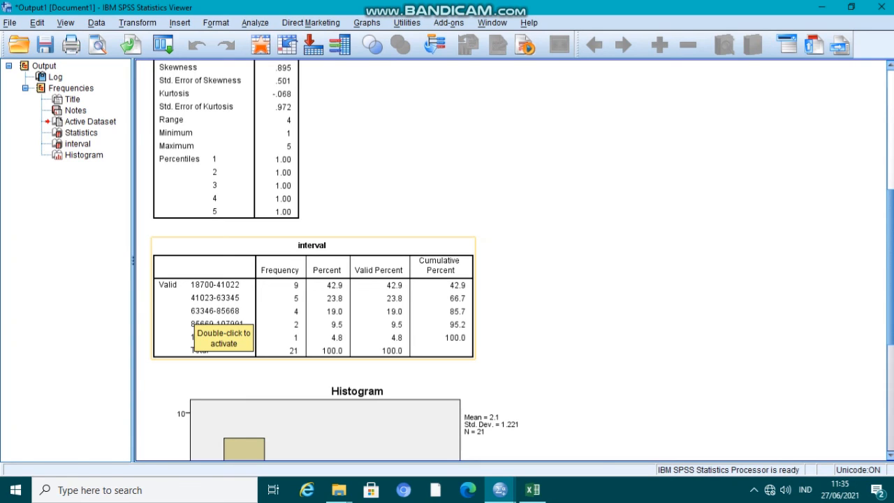
{"action": "left_click", "coordinate": [209, 327]}
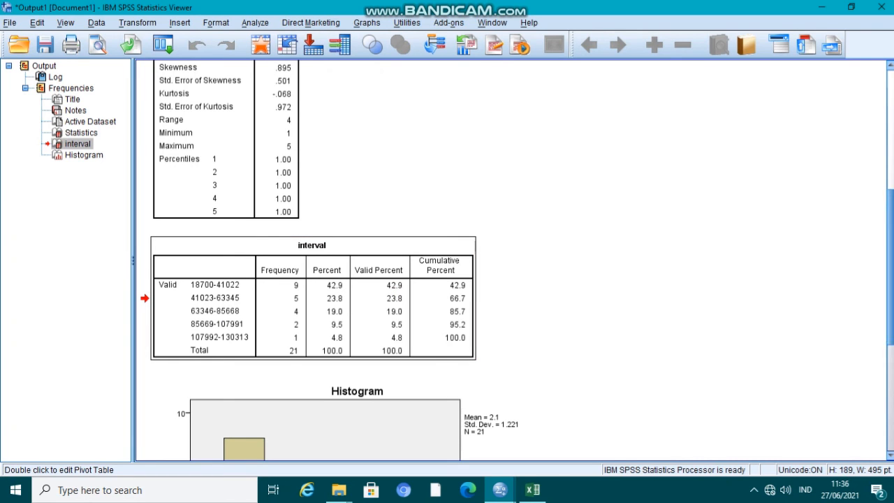
Examine the interval histogram with its normal curve and restore the output viewer to a smaller window
{"action": "scroll", "coordinate": [510, 259], "scroll_direction": "down", "scroll_amount": 8}
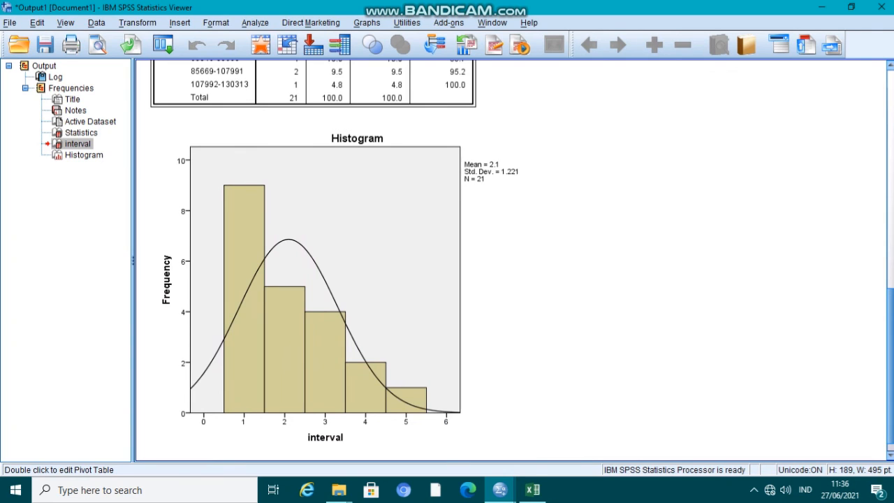
{"action": "scroll", "coordinate": [510, 258], "scroll_direction": "down", "scroll_amount": 1}
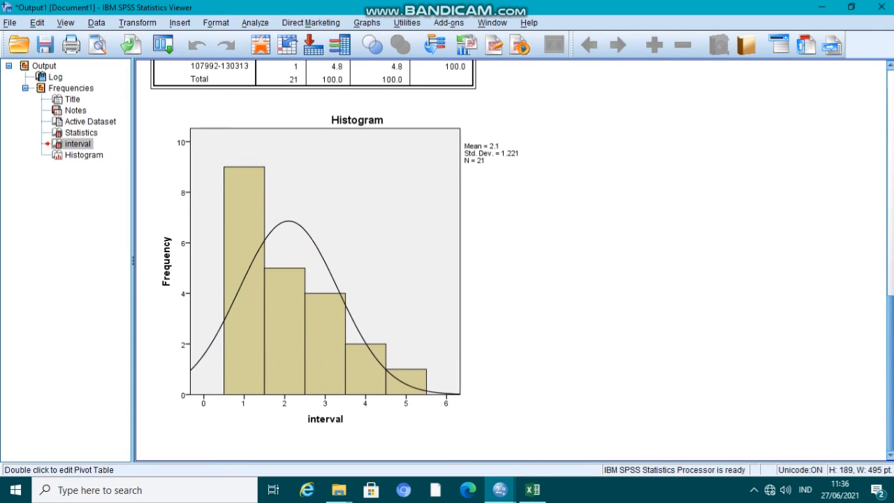
{"action": "left_click", "coordinate": [403, 359]}
{"action": "left_click", "coordinate": [852, 7]}
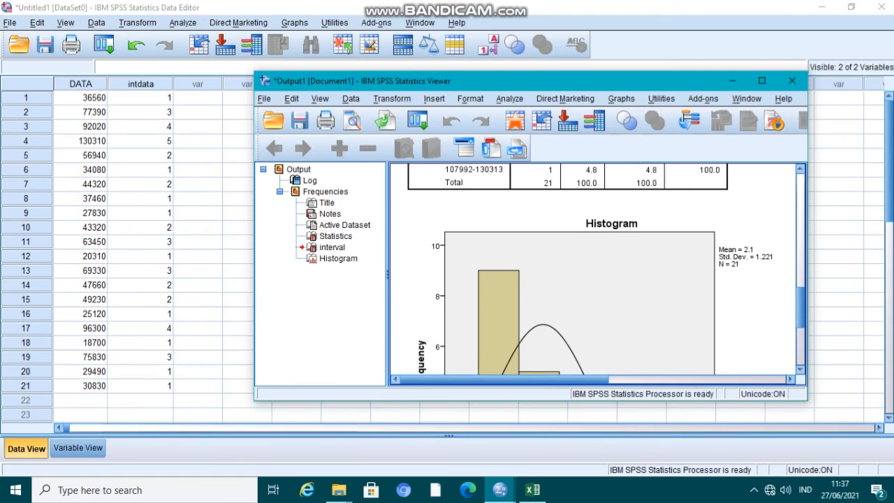